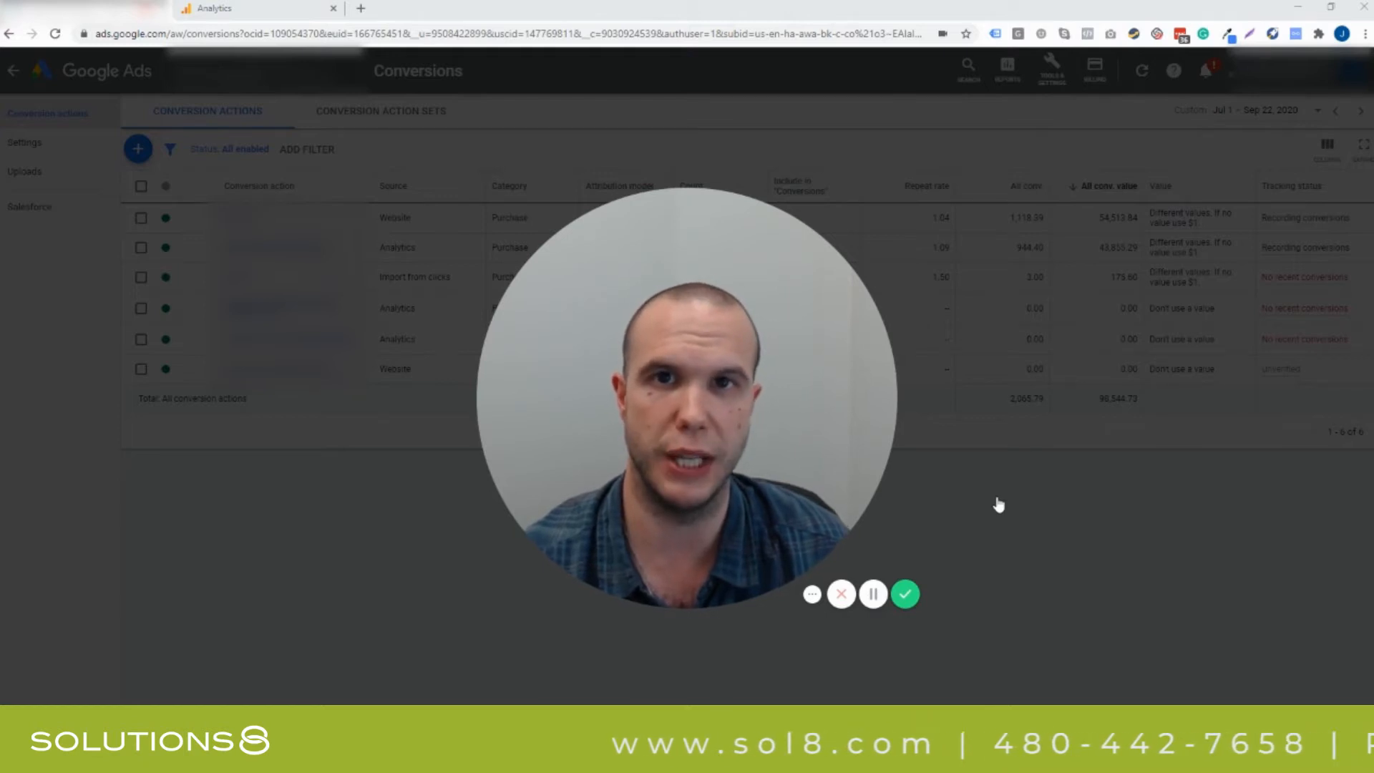
# - Highlight the Website and Analytics conversion sources with their counts of 1,118.39 and 944.40
pyautogui.click(670, 589)
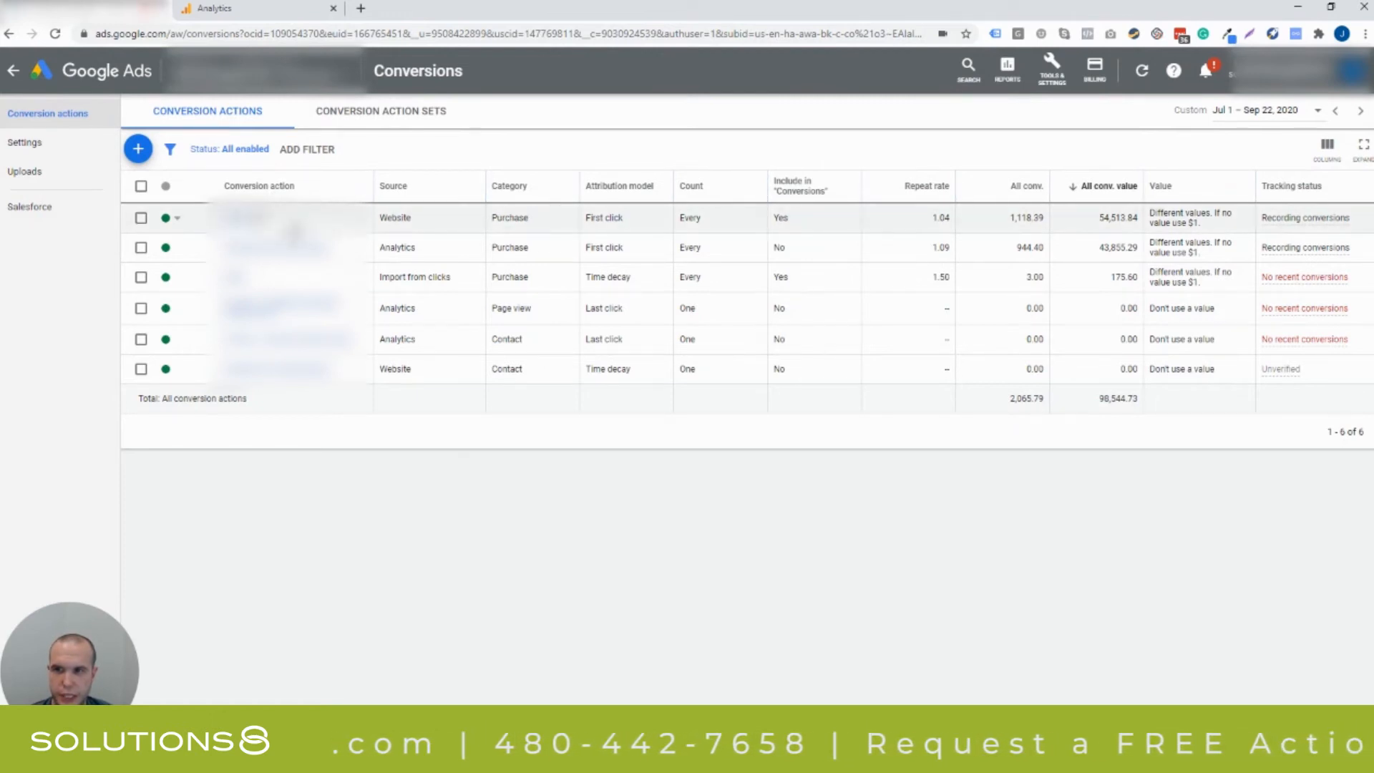
pyautogui.moveTo(396, 218)
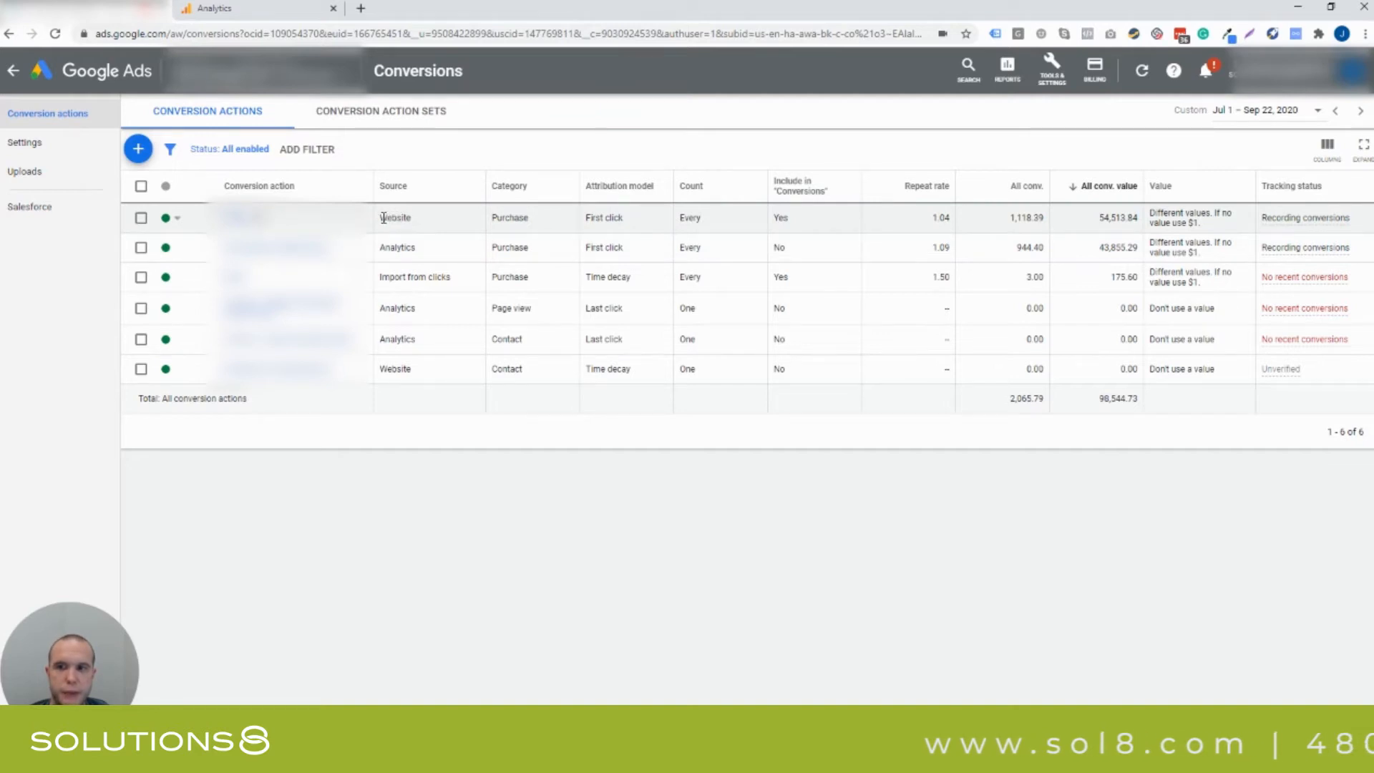
pyautogui.moveTo(381, 219)
pyautogui.mouseDown()
pyautogui.moveTo(415, 221)
pyautogui.moveTo(418, 250)
pyautogui.mouseUp()
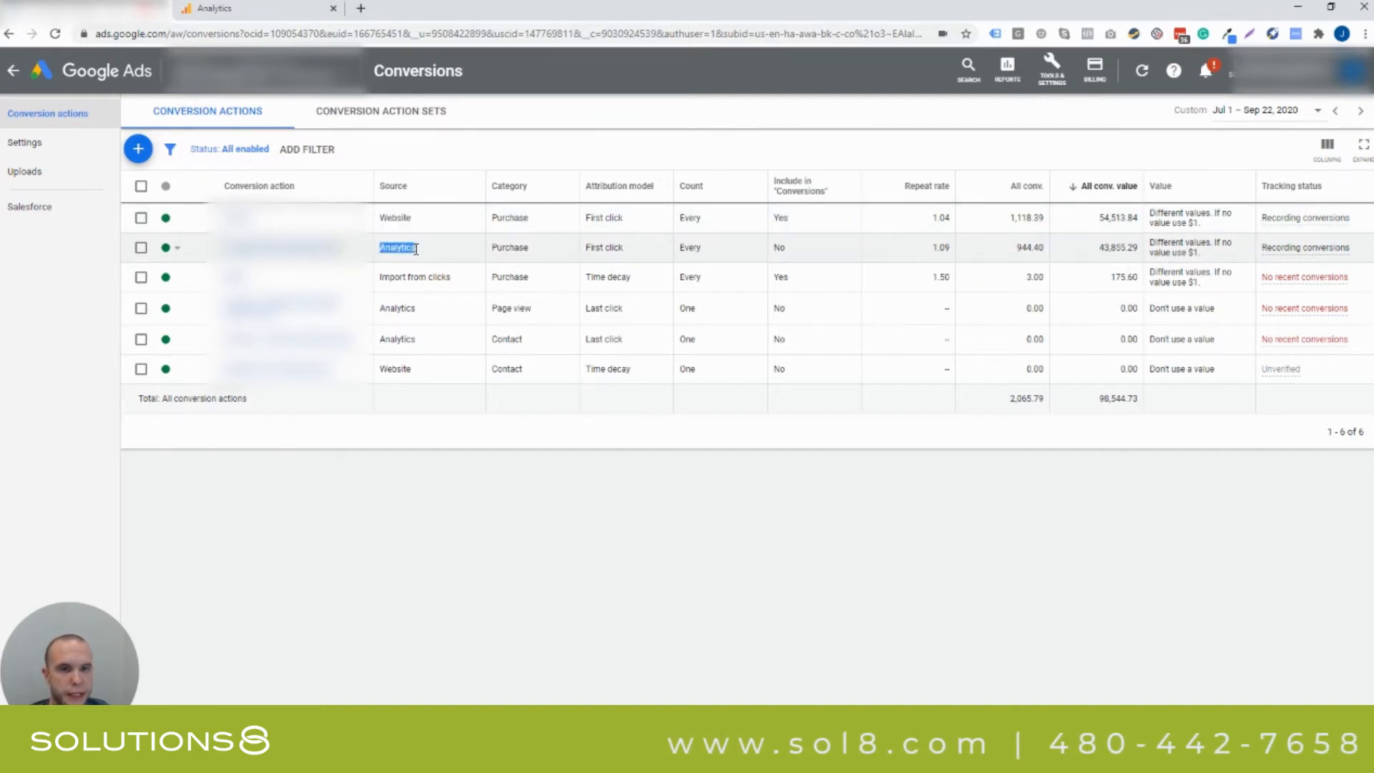
pyautogui.click(425, 255)
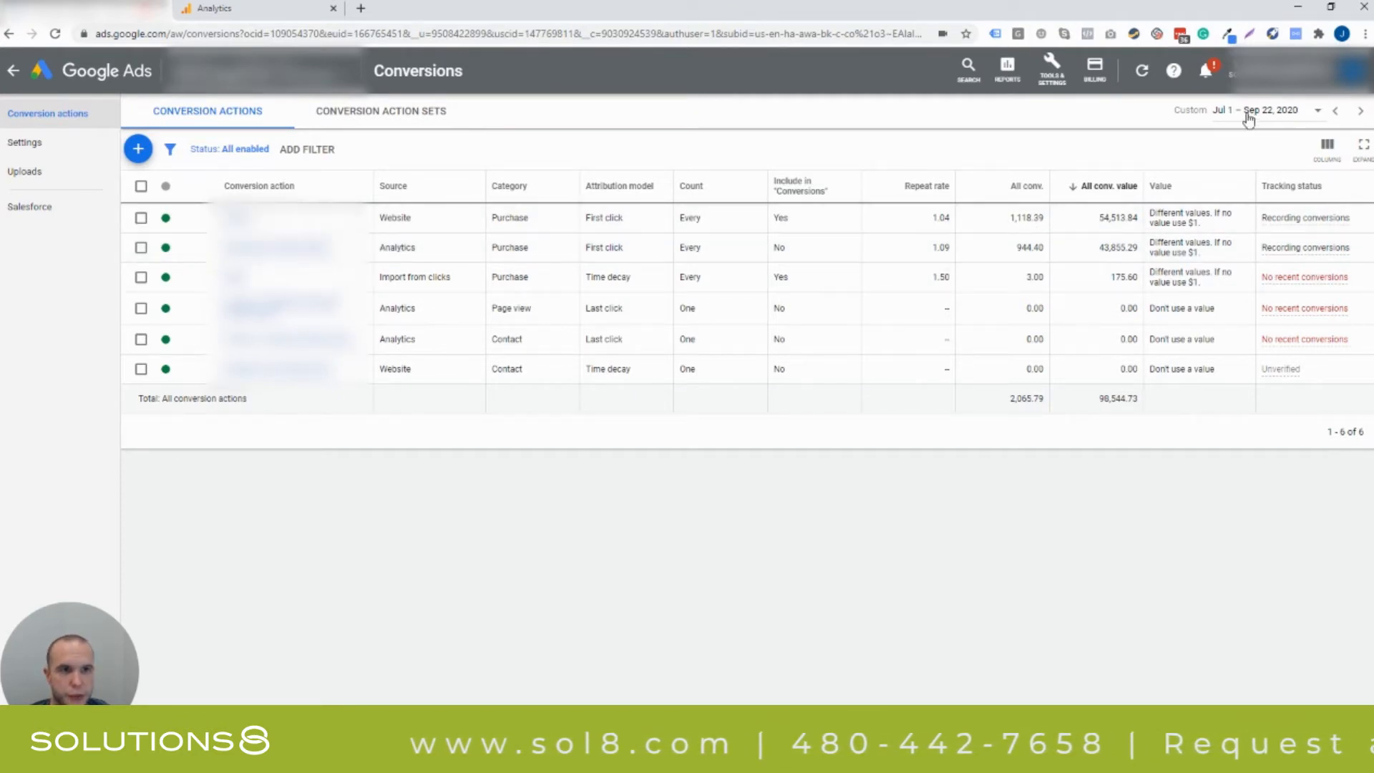
pyautogui.moveTo(1012, 218); pyautogui.dragTo(1044, 219)
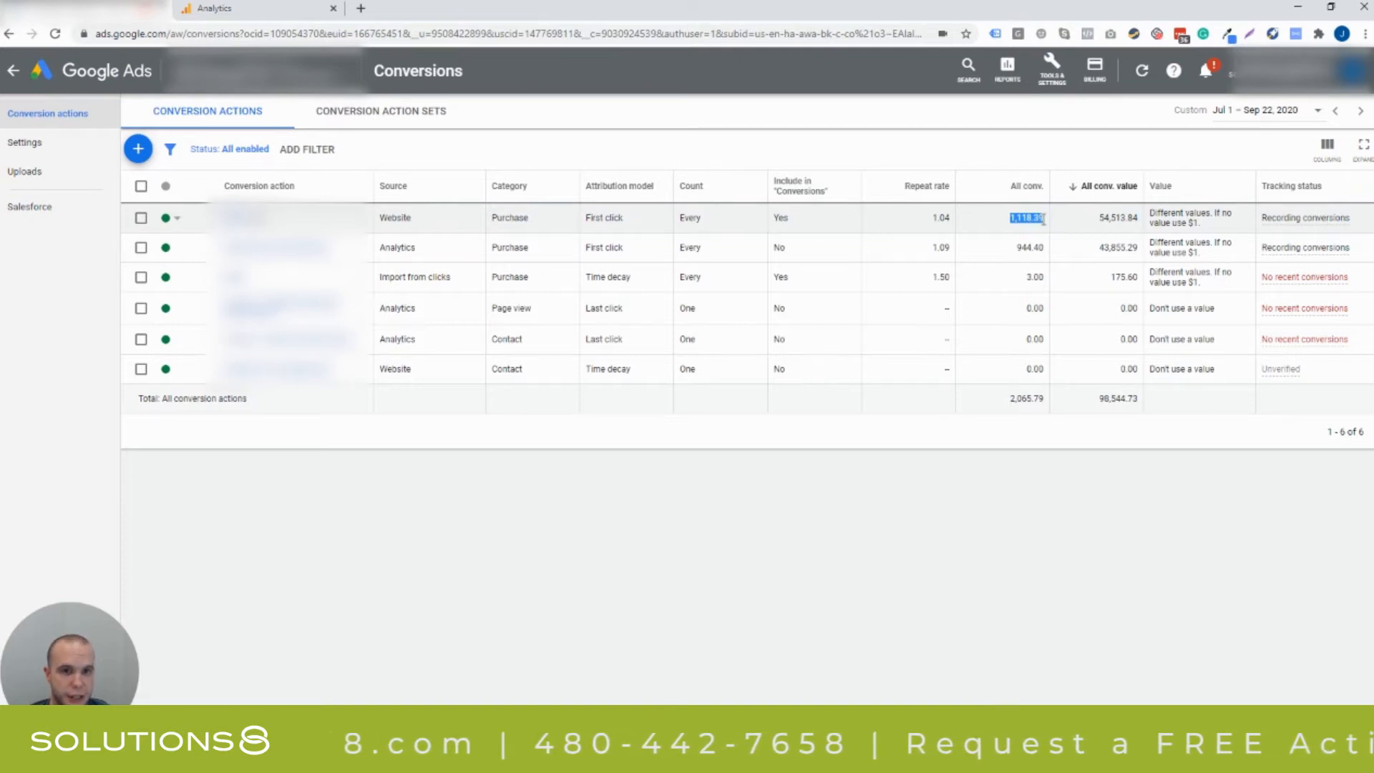
pyautogui.moveTo(1017, 249); pyautogui.dragTo(1040, 247)
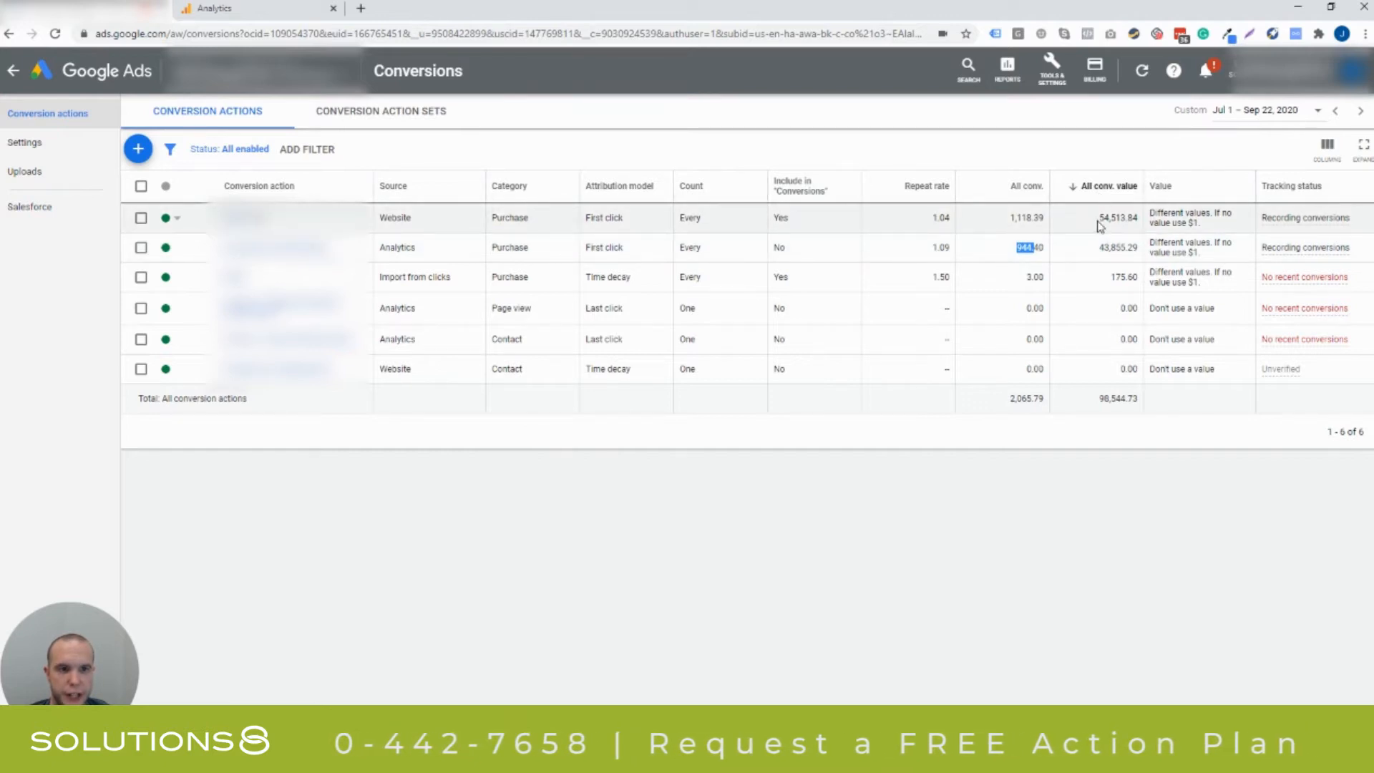
# - Highlight the conversion values 54,513.84 and 43,855.29, then switch to the Analytics tab
pyautogui.moveTo(1098, 219)
pyautogui.mouseDown()
pyautogui.moveTo(1140, 220)
pyautogui.moveTo(1142, 252)
pyautogui.mouseUp()
pyautogui.moveTo(1118, 242)
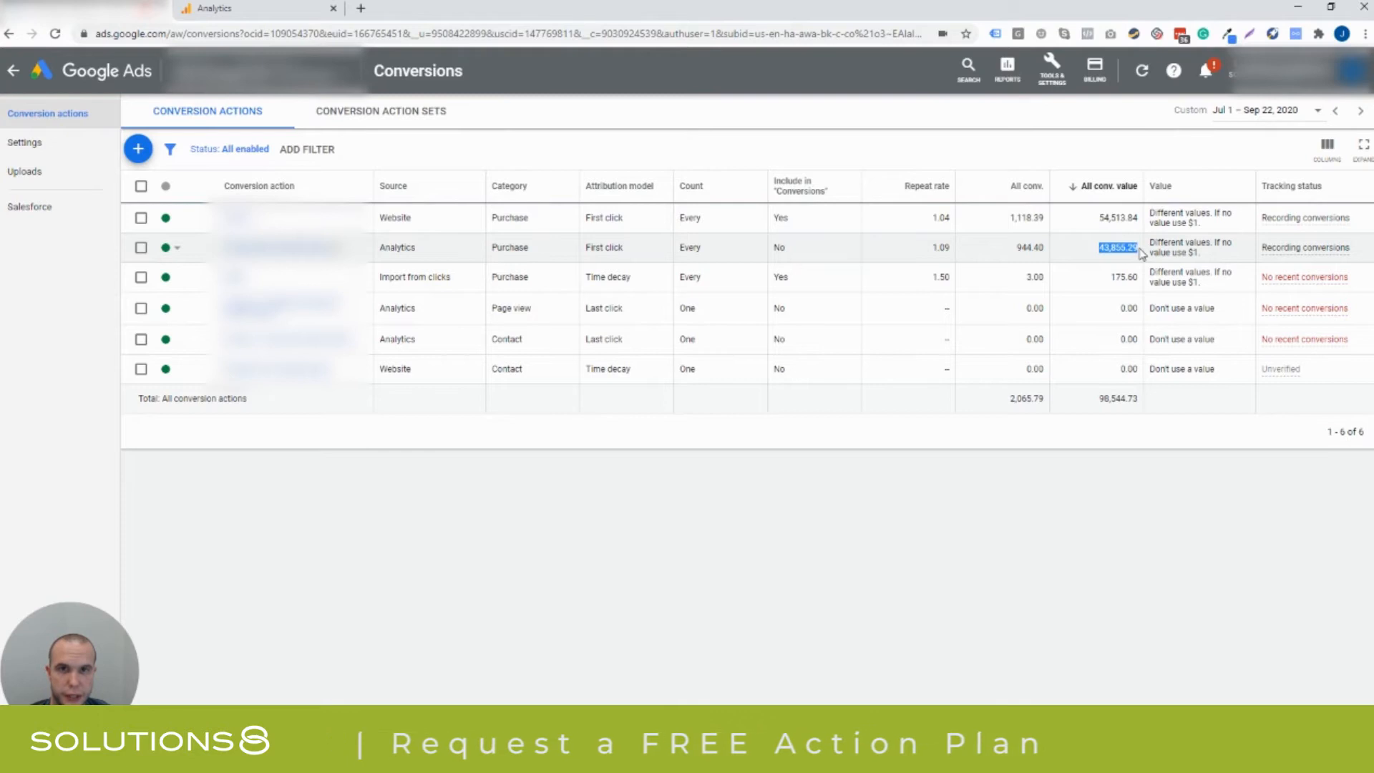
pyautogui.click(1107, 247)
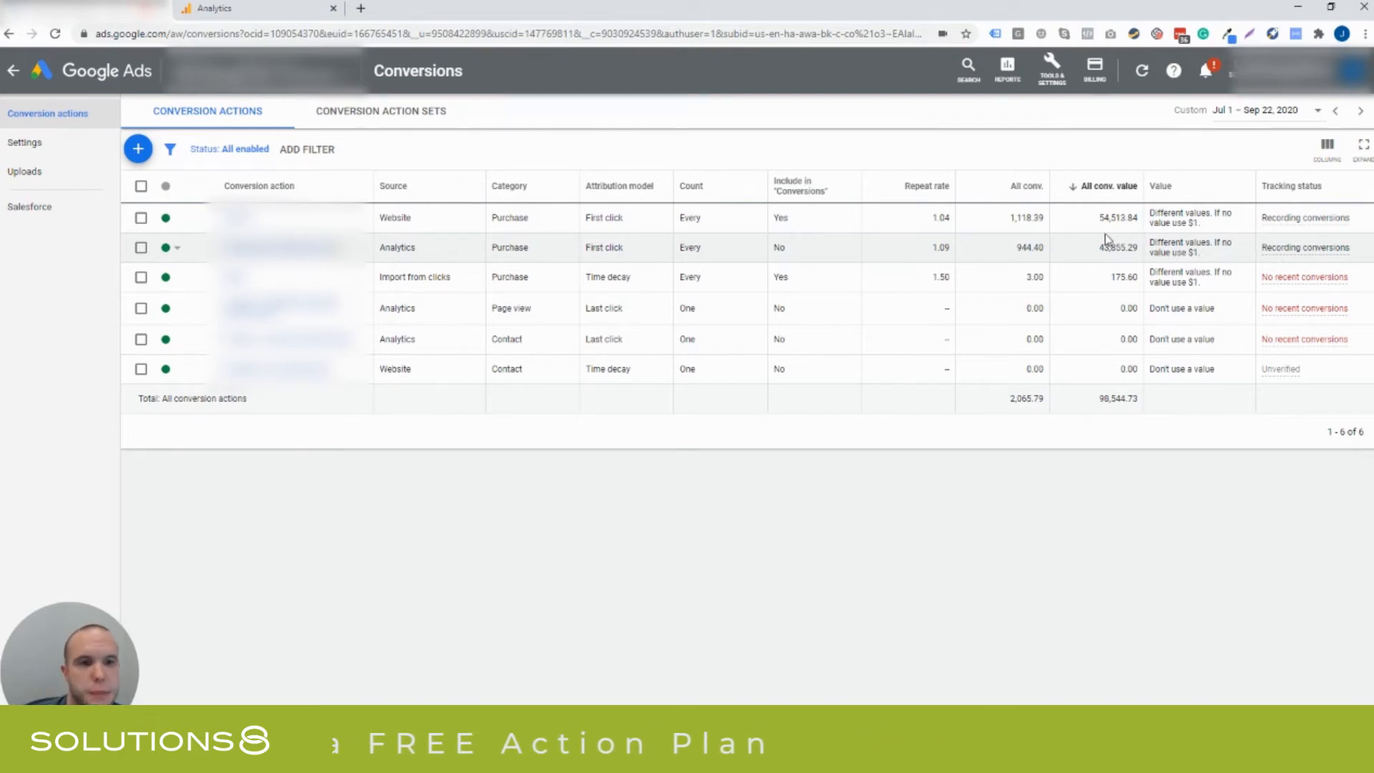
pyautogui.moveTo(1102, 217)
pyautogui.mouseDown()
pyautogui.moveTo(1128, 217)
pyautogui.moveTo(1123, 249)
pyautogui.mouseUp()
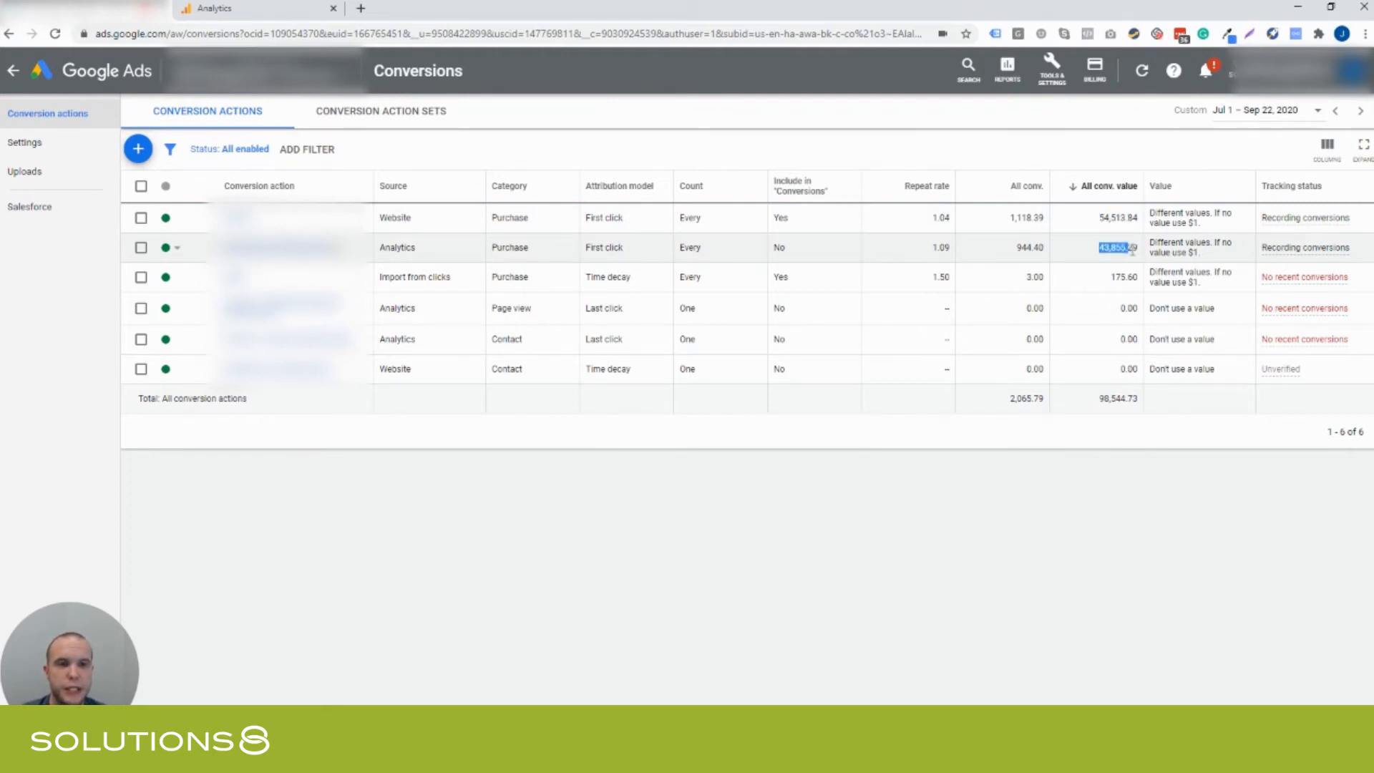
pyautogui.moveTo(1099, 249); pyautogui.dragTo(1140, 252)
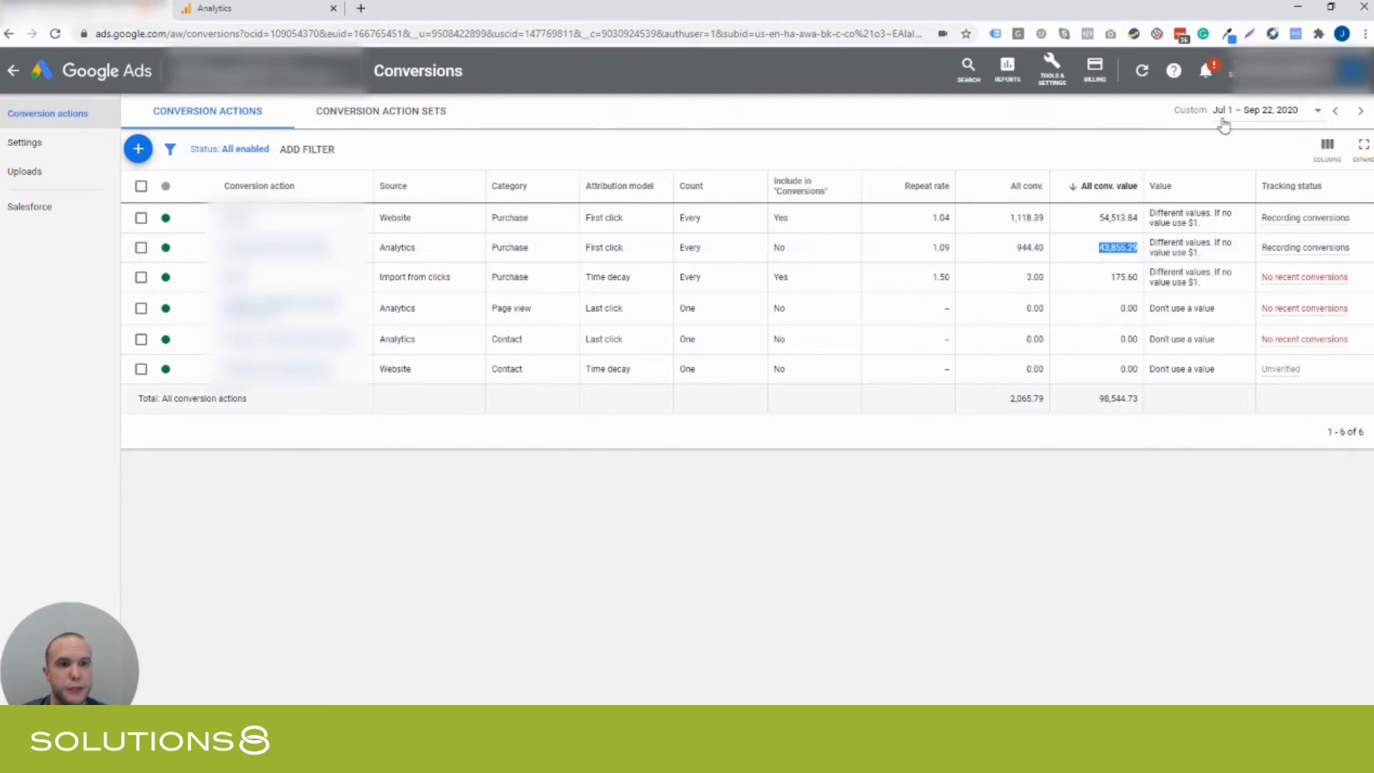
pyautogui.click(229, 8)
pyautogui.scroll(3, 967, 216)
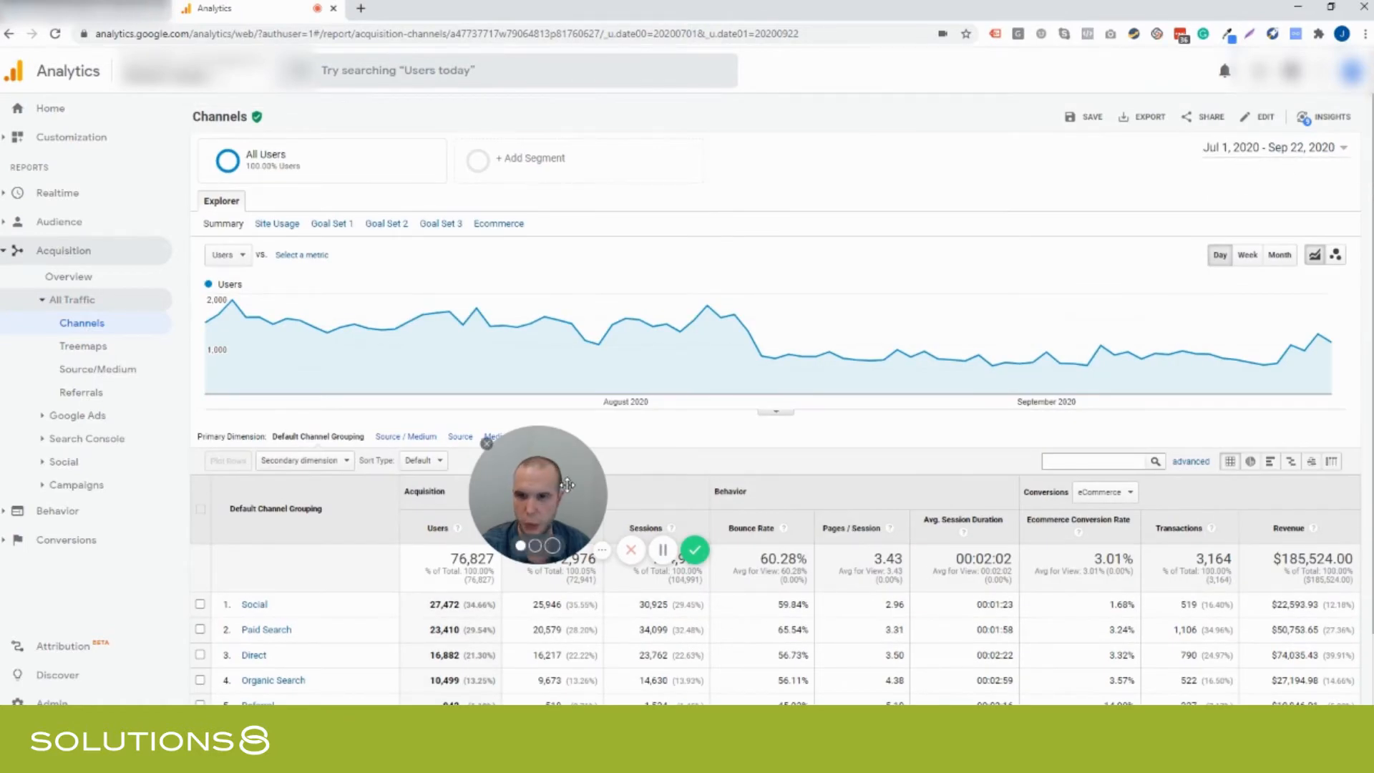
# - Scroll down the Channels table and select the Paid Search revenue of $50,753.65
pyautogui.moveTo(567, 493); pyautogui.dragTo(122, 653)
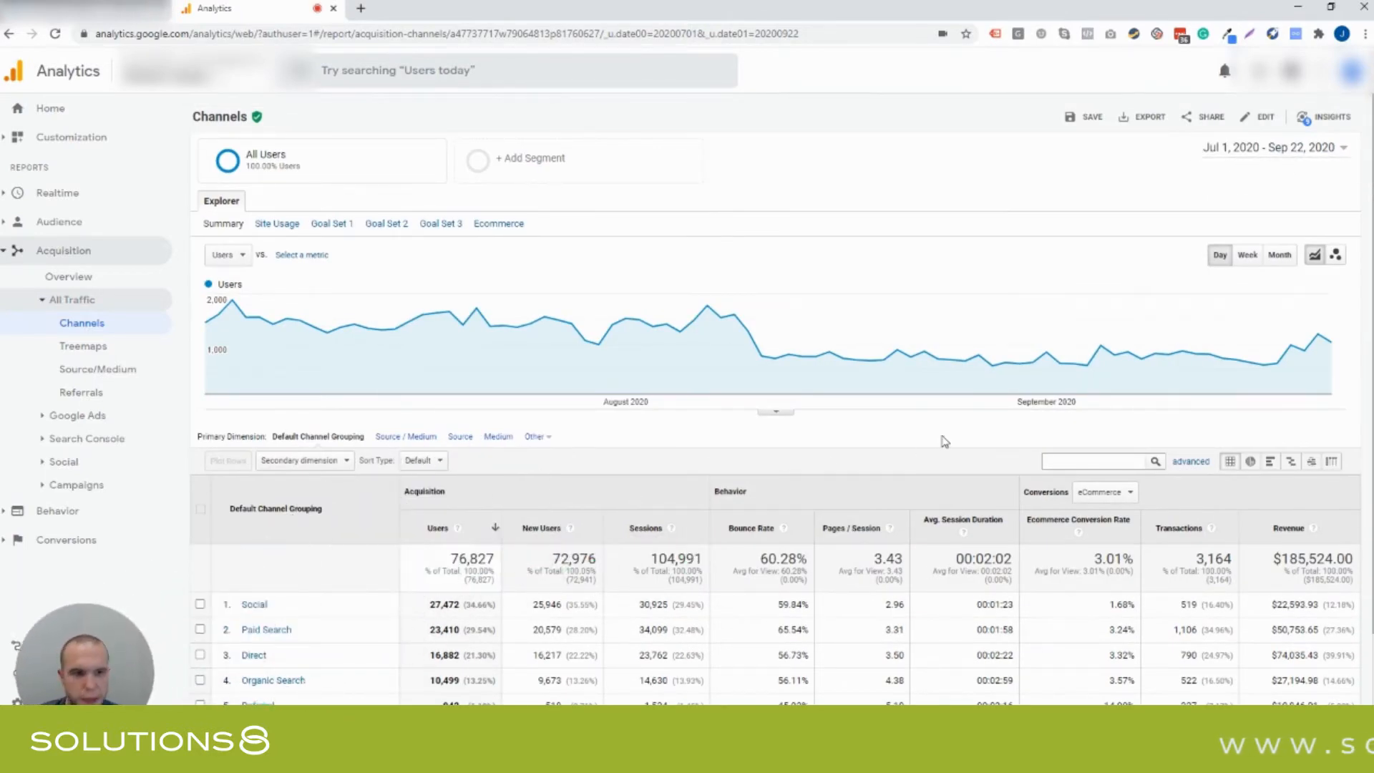
pyautogui.scroll(-3, 966, 429)
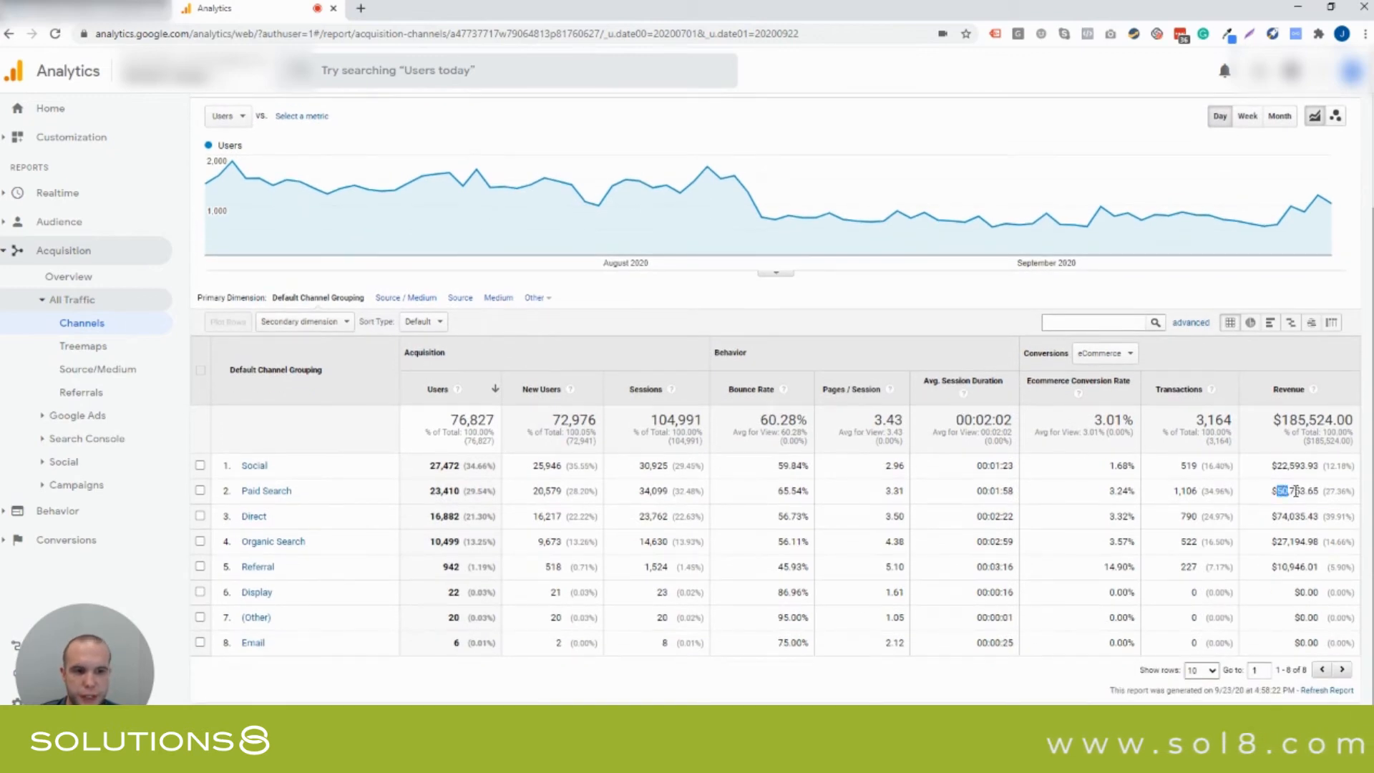
pyautogui.moveTo(1302, 491); pyautogui.dragTo(1199, 494)
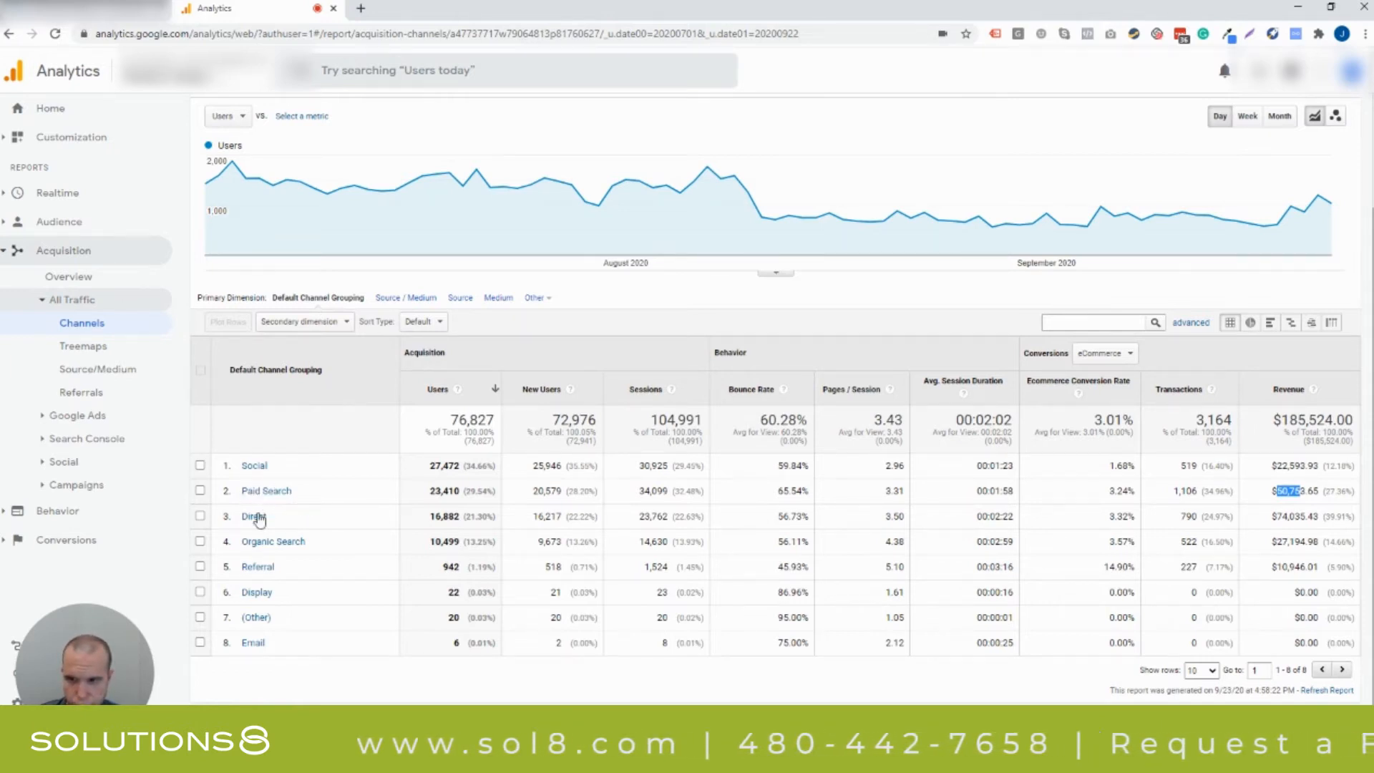
pyautogui.click(1274, 496)
pyautogui.doubleClick(1293, 491)
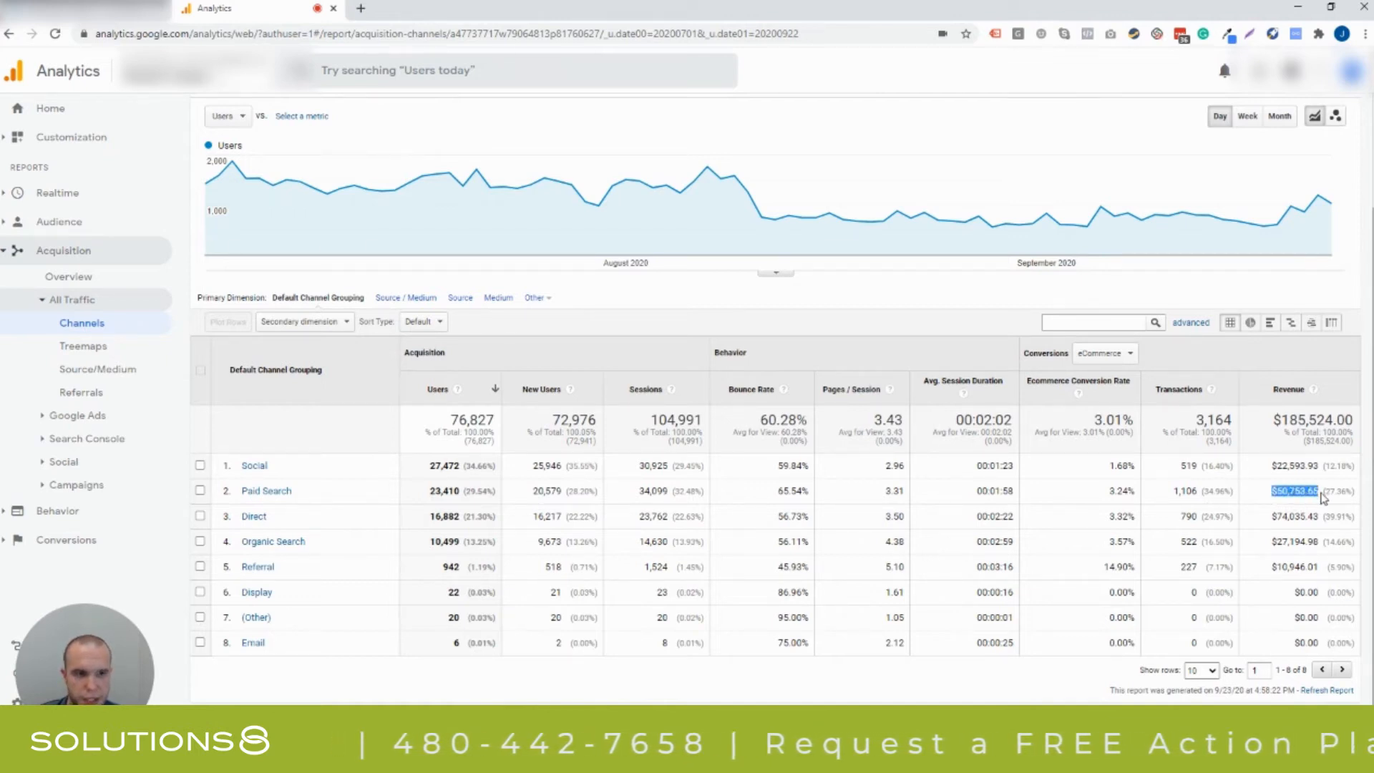
pyautogui.click(1294, 491)
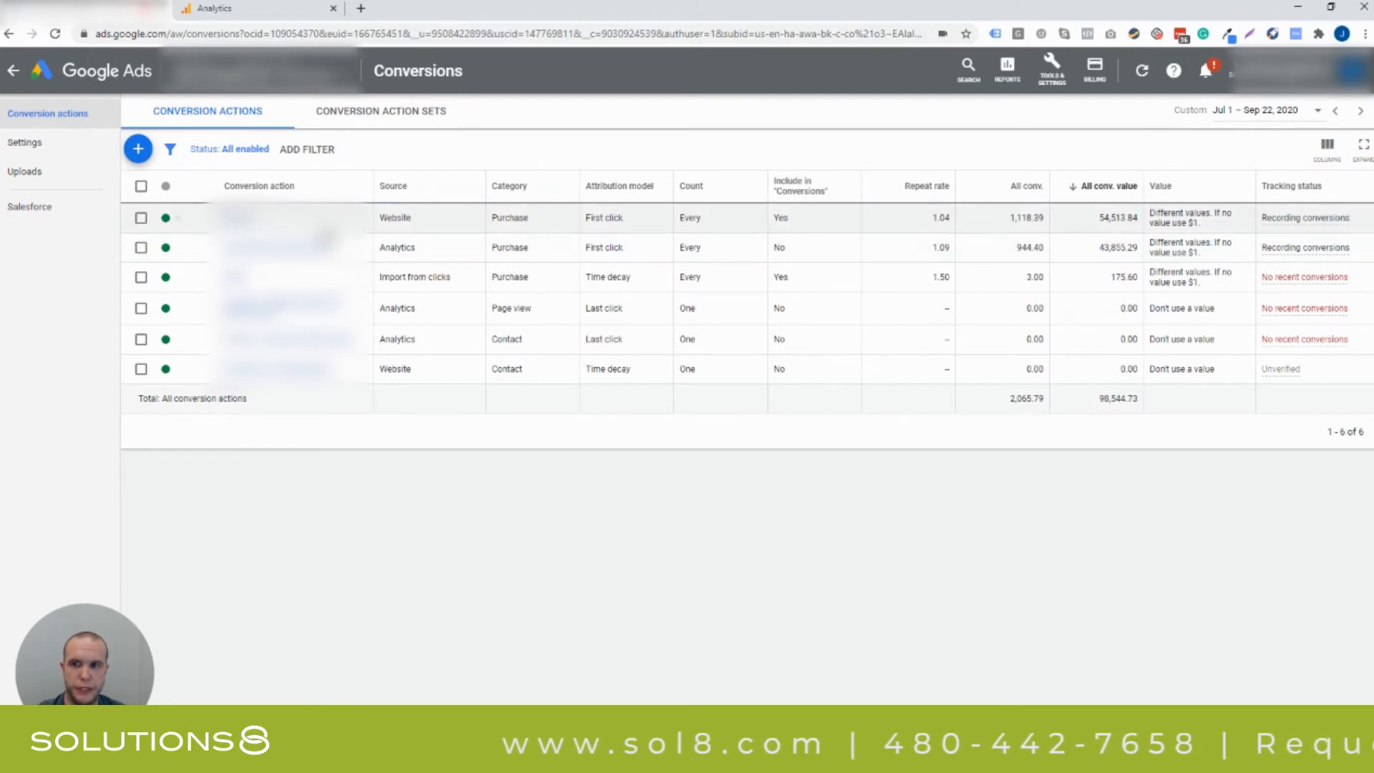
# - Compare the 54,513.84 Google Ads conversion value against the Paid Search revenue in Analytics by toggling tabs
pyautogui.click(266, 6)
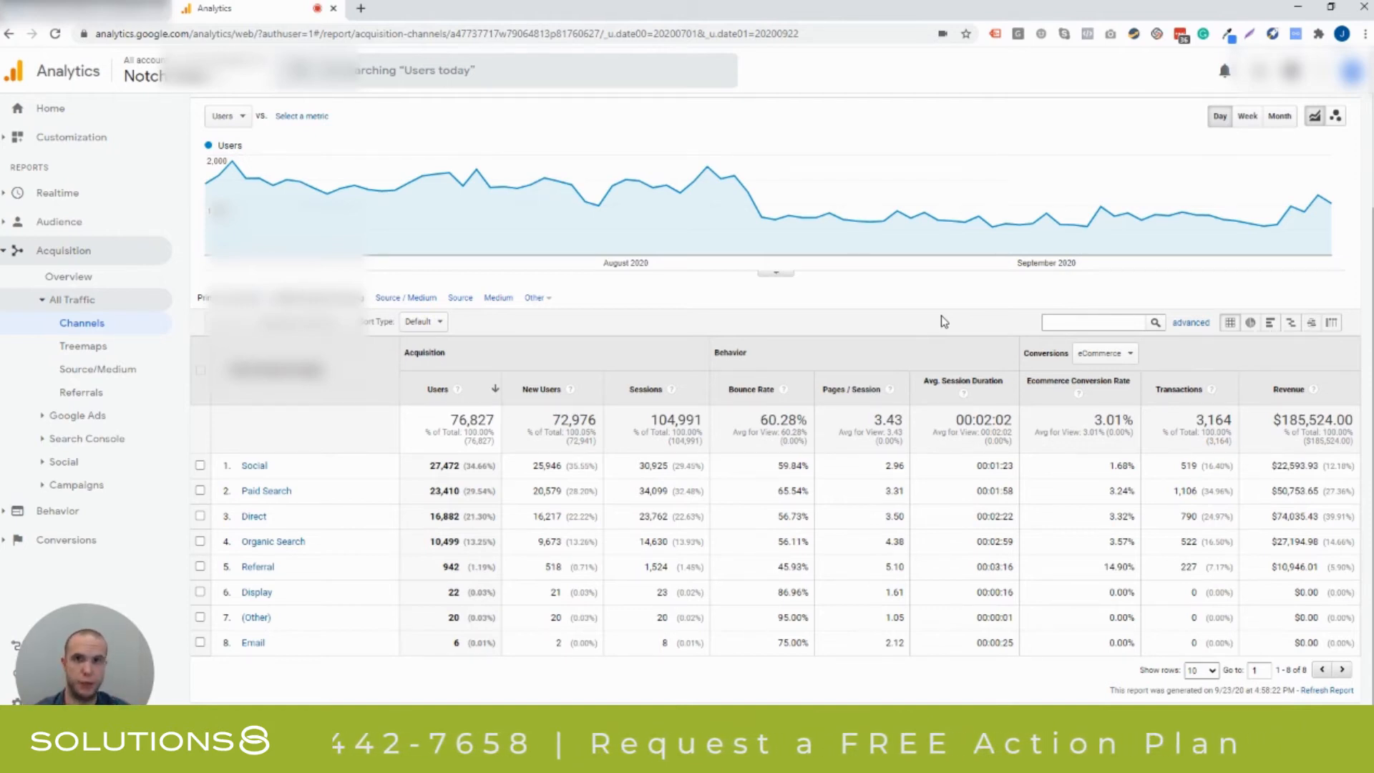
pyautogui.hotkey('ctrl', 'Tab')
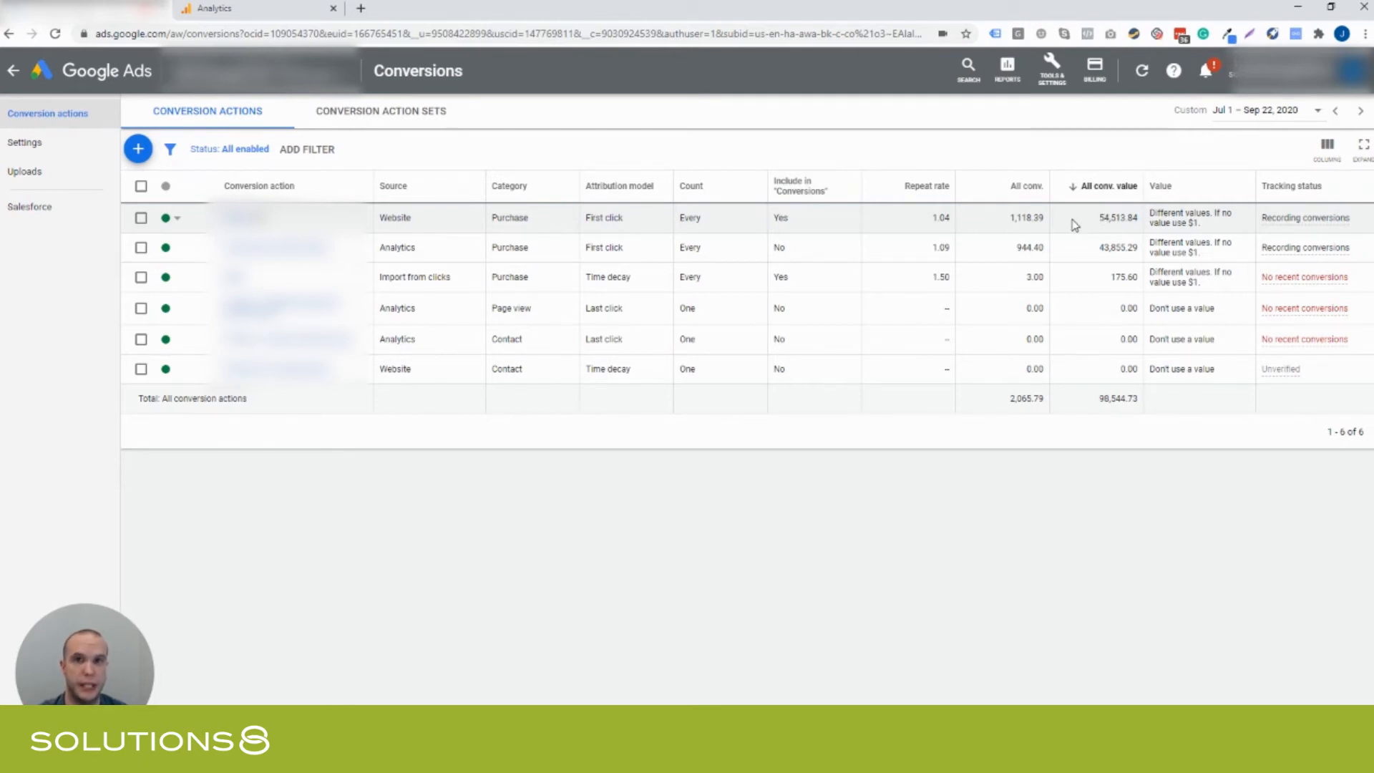
pyautogui.moveTo(1100, 218); pyautogui.dragTo(1121, 218)
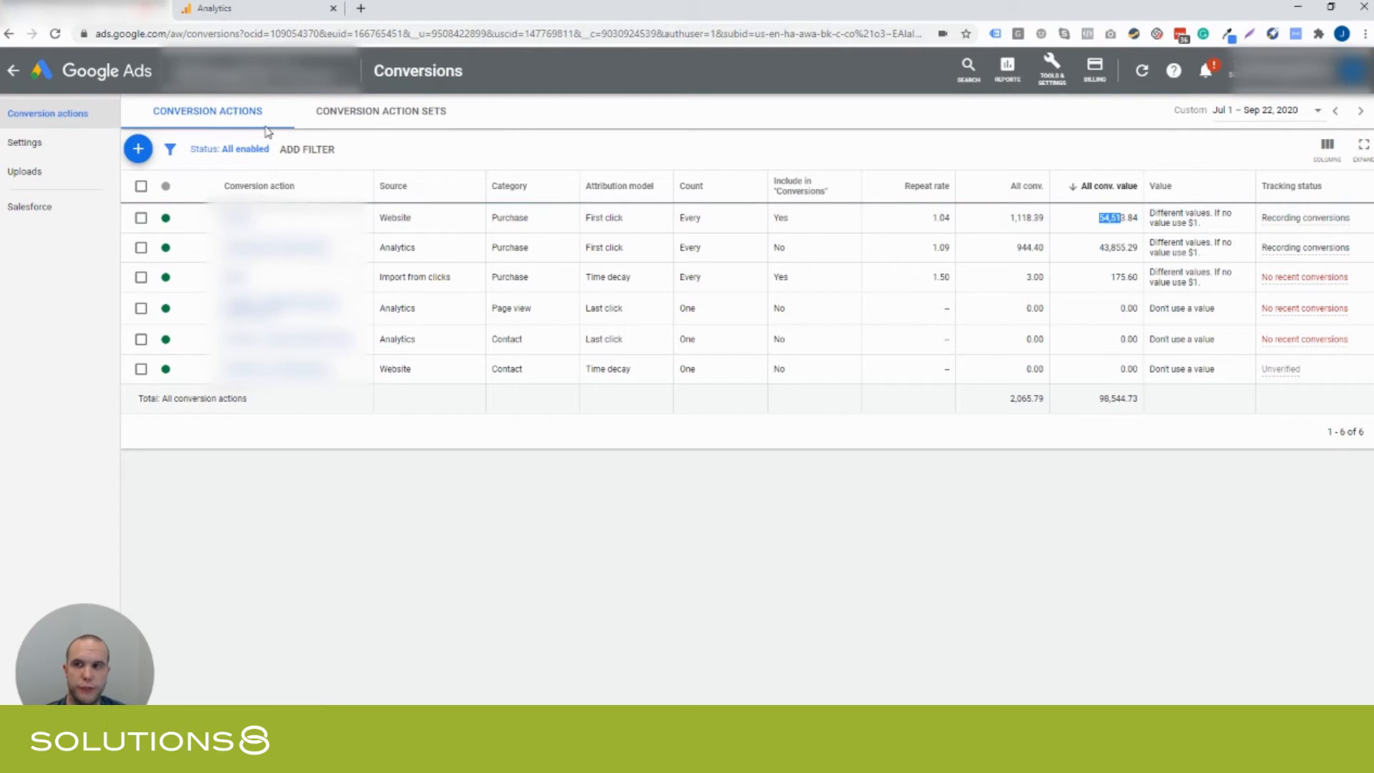
pyautogui.click(229, 6)
pyautogui.moveTo(1273, 490); pyautogui.dragTo(1290, 489)
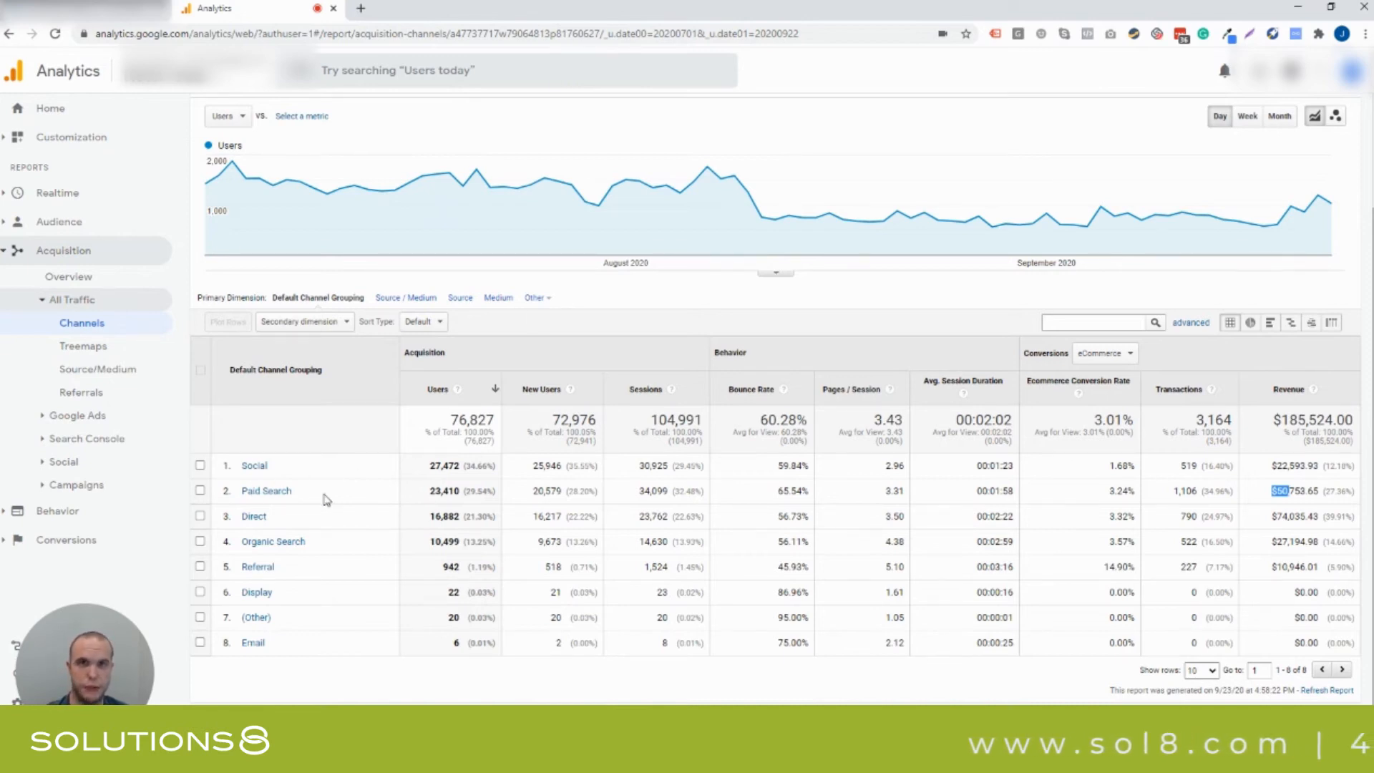
pyautogui.moveTo(424, 524); pyautogui.dragTo(1351, 520)
pyautogui.click(967, 532)
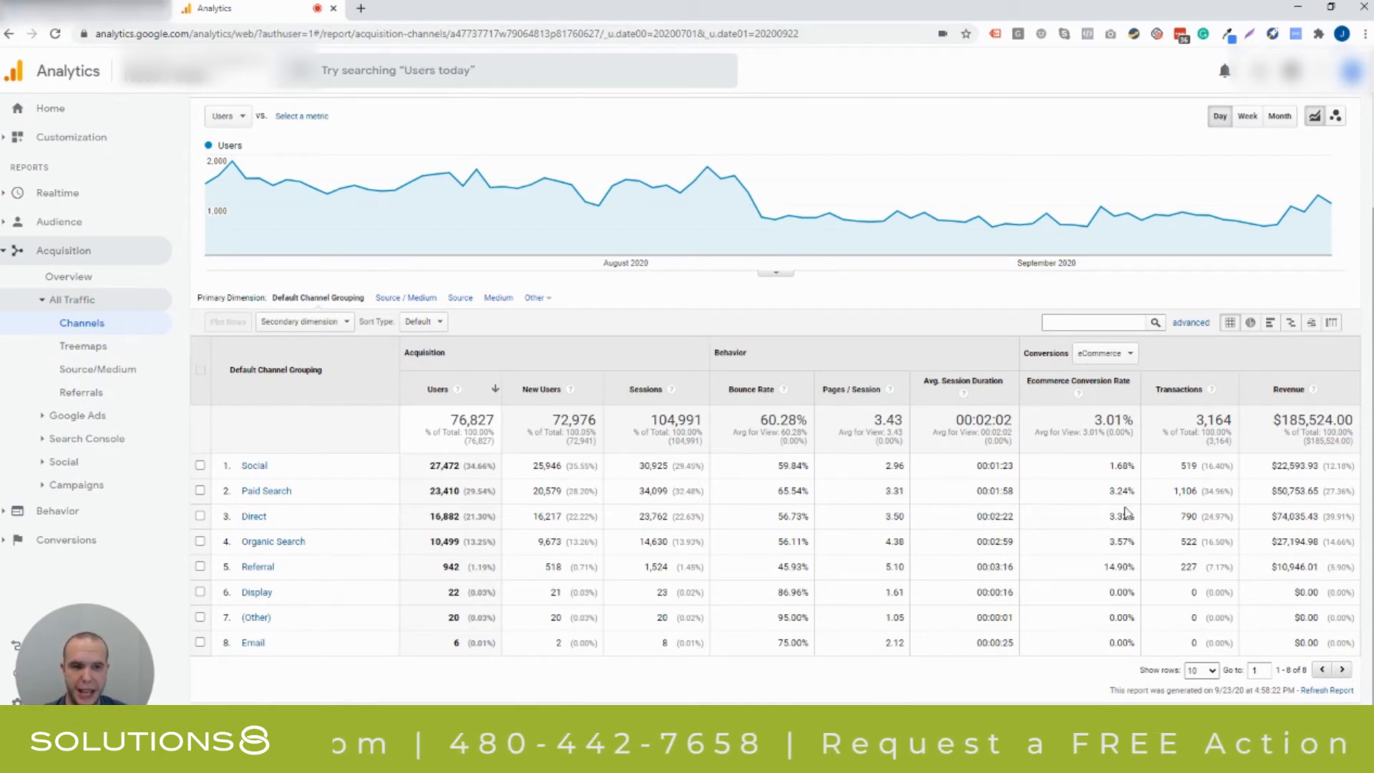
pyautogui.moveTo(1272, 517); pyautogui.dragTo(1319, 517)
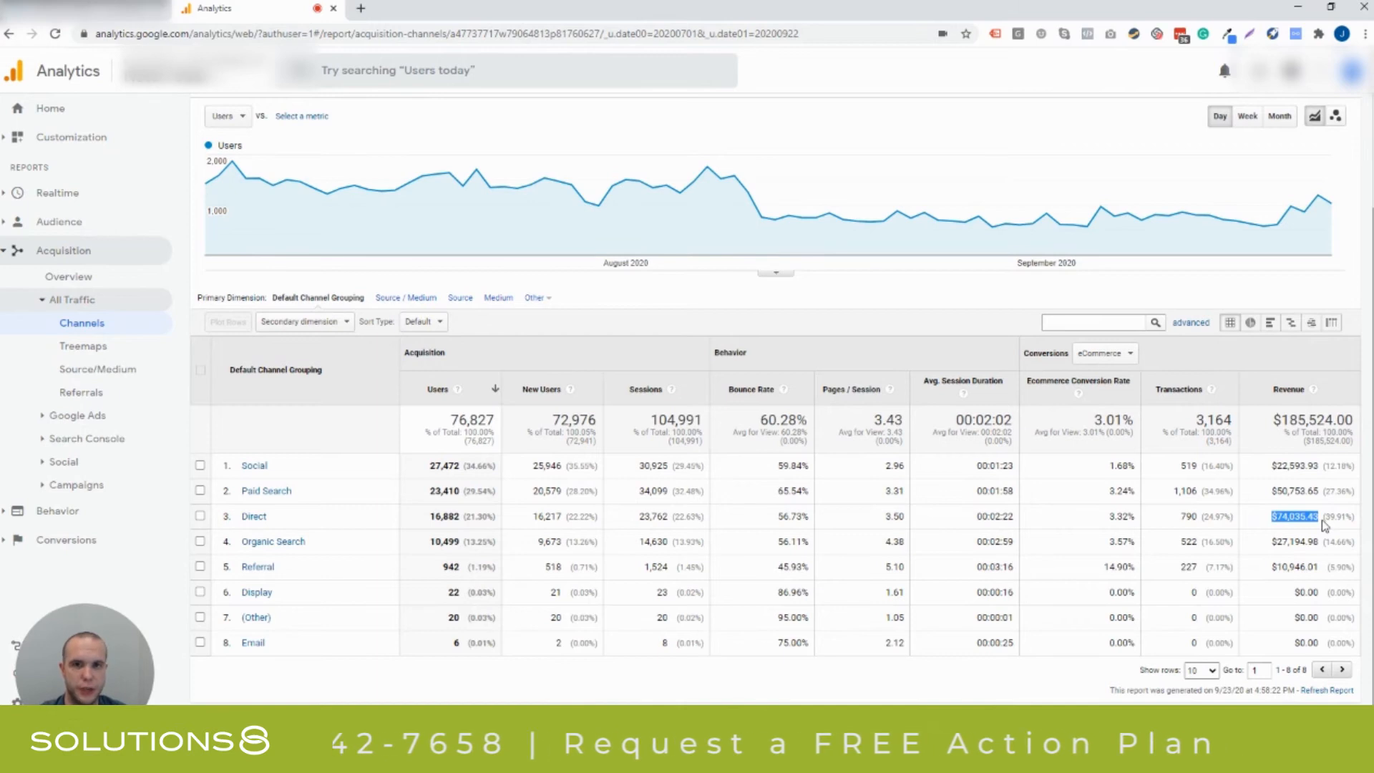
pyautogui.scroll(2, 1323, 527)
pyautogui.scroll(-2, 1322, 526)
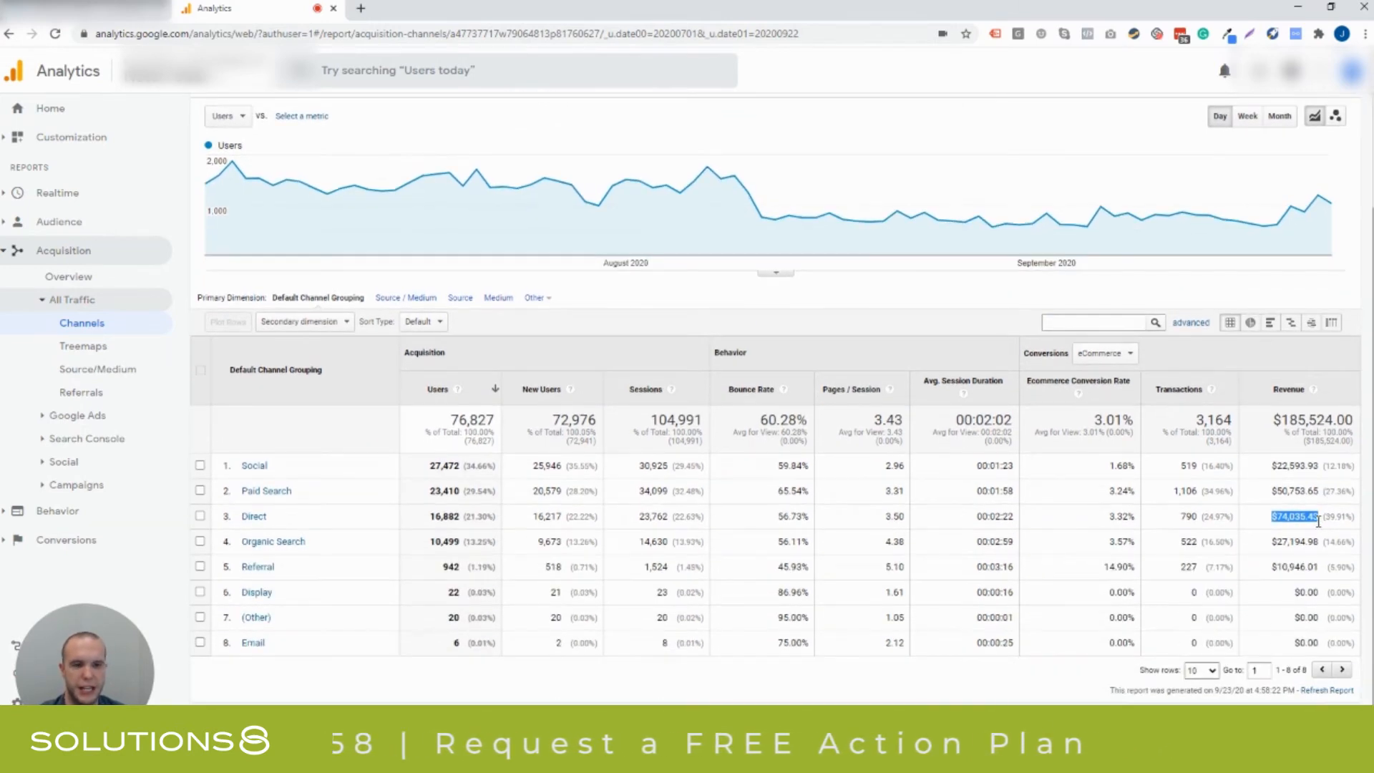
pyautogui.click(1109, 517)
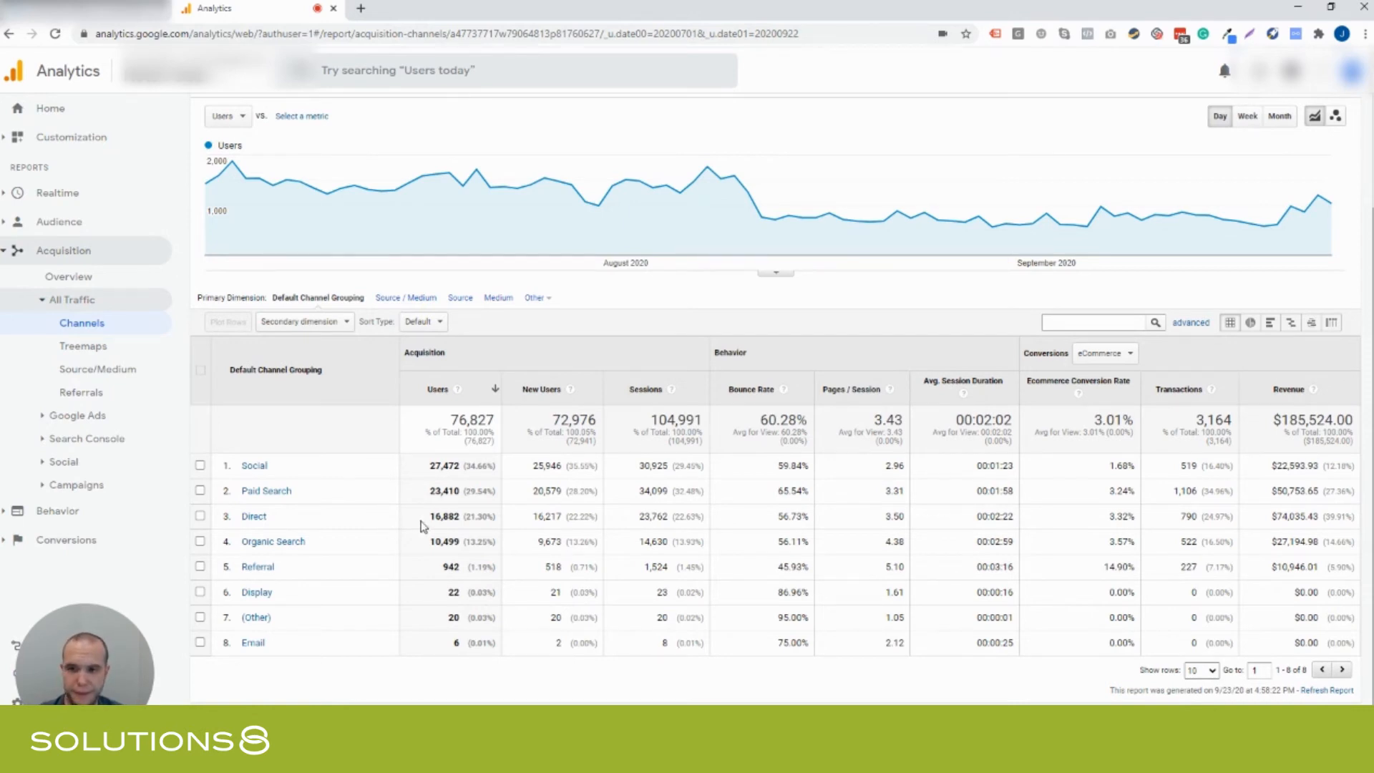
pyautogui.moveTo(430, 516); pyautogui.dragTo(464, 517)
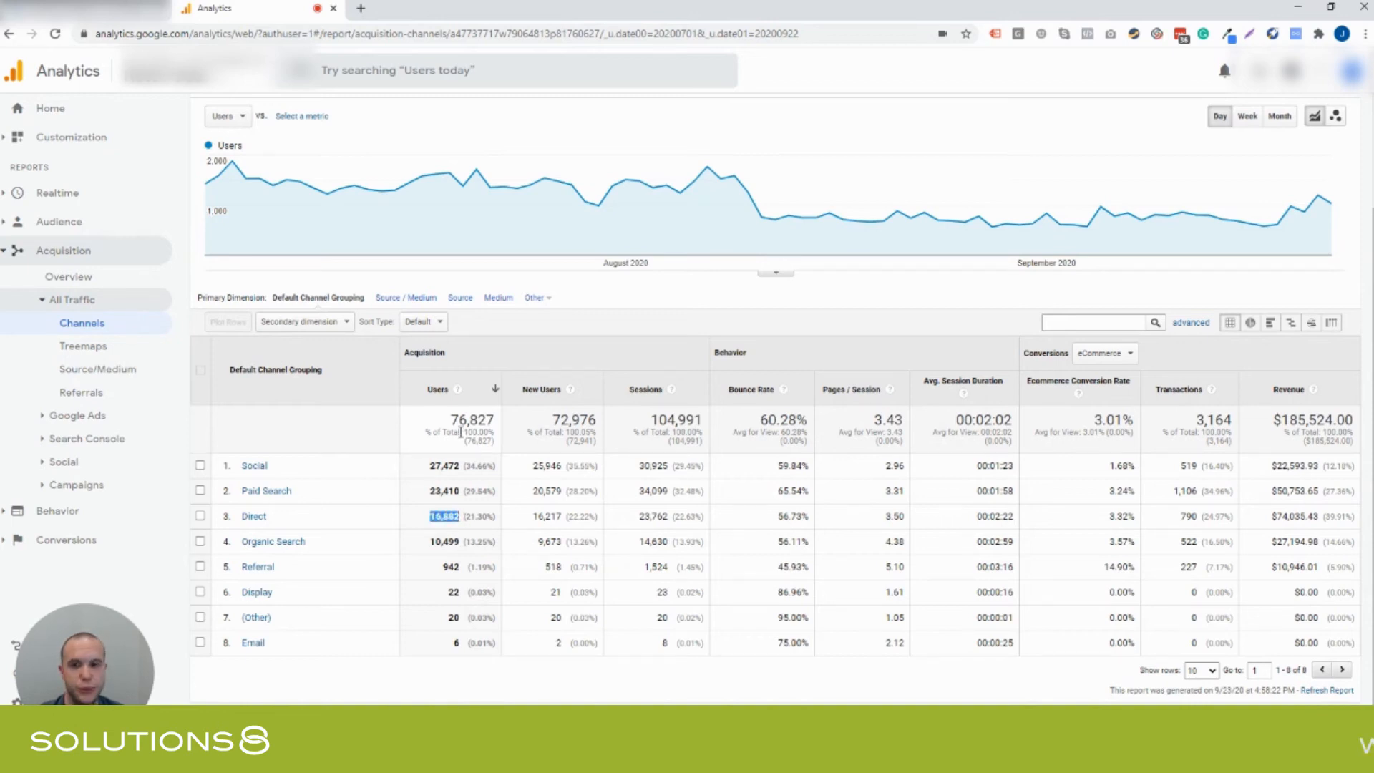
pyautogui.moveTo(533, 516); pyautogui.dragTo(564, 517)
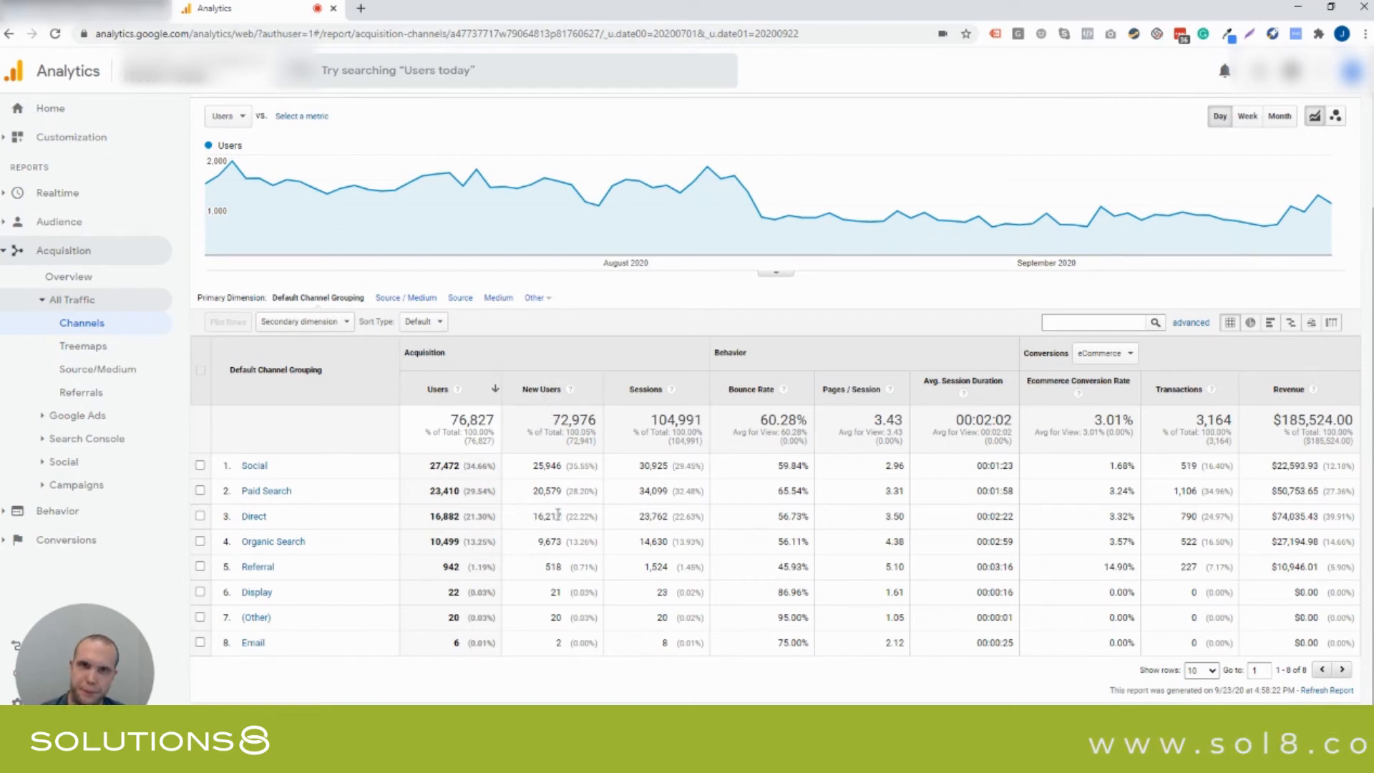
pyautogui.click(555, 516)
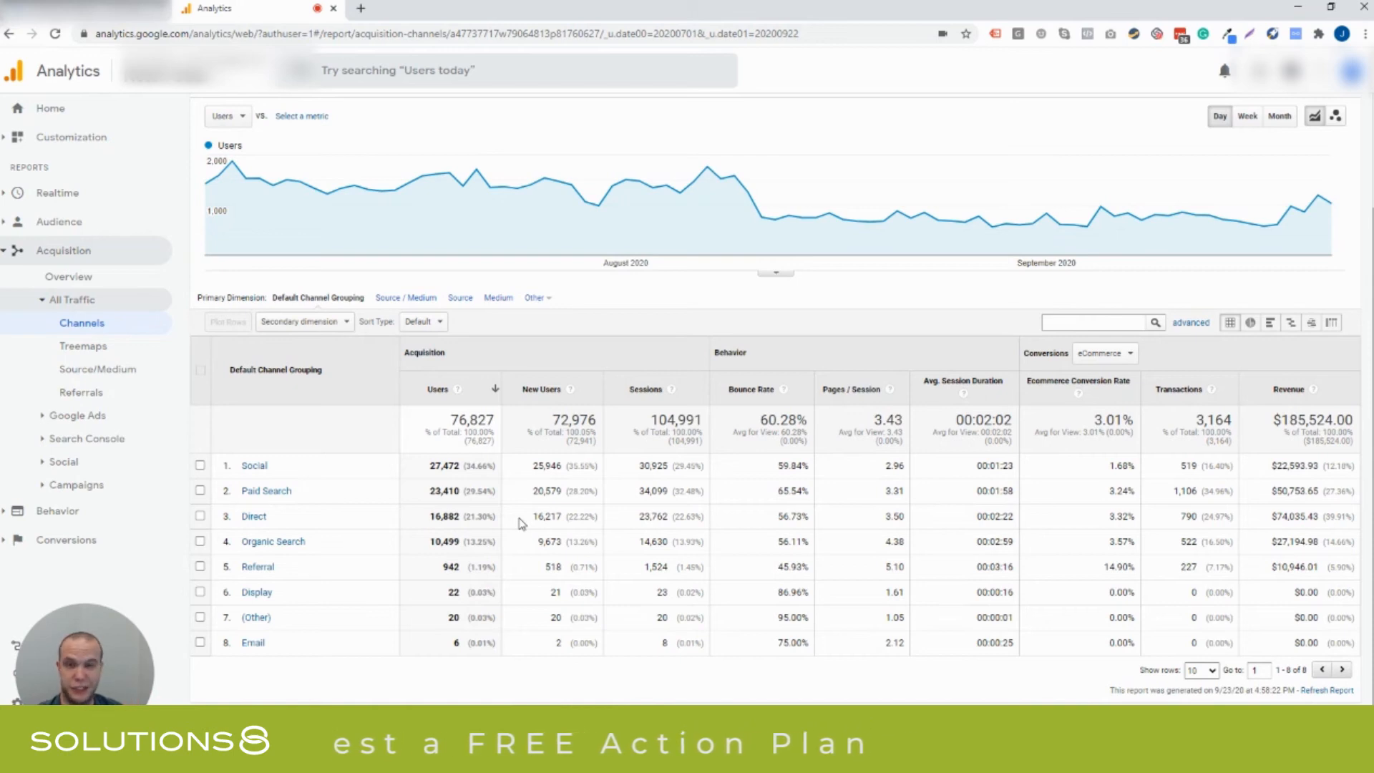
pyautogui.moveTo(443, 518); pyautogui.dragTo(585, 526)
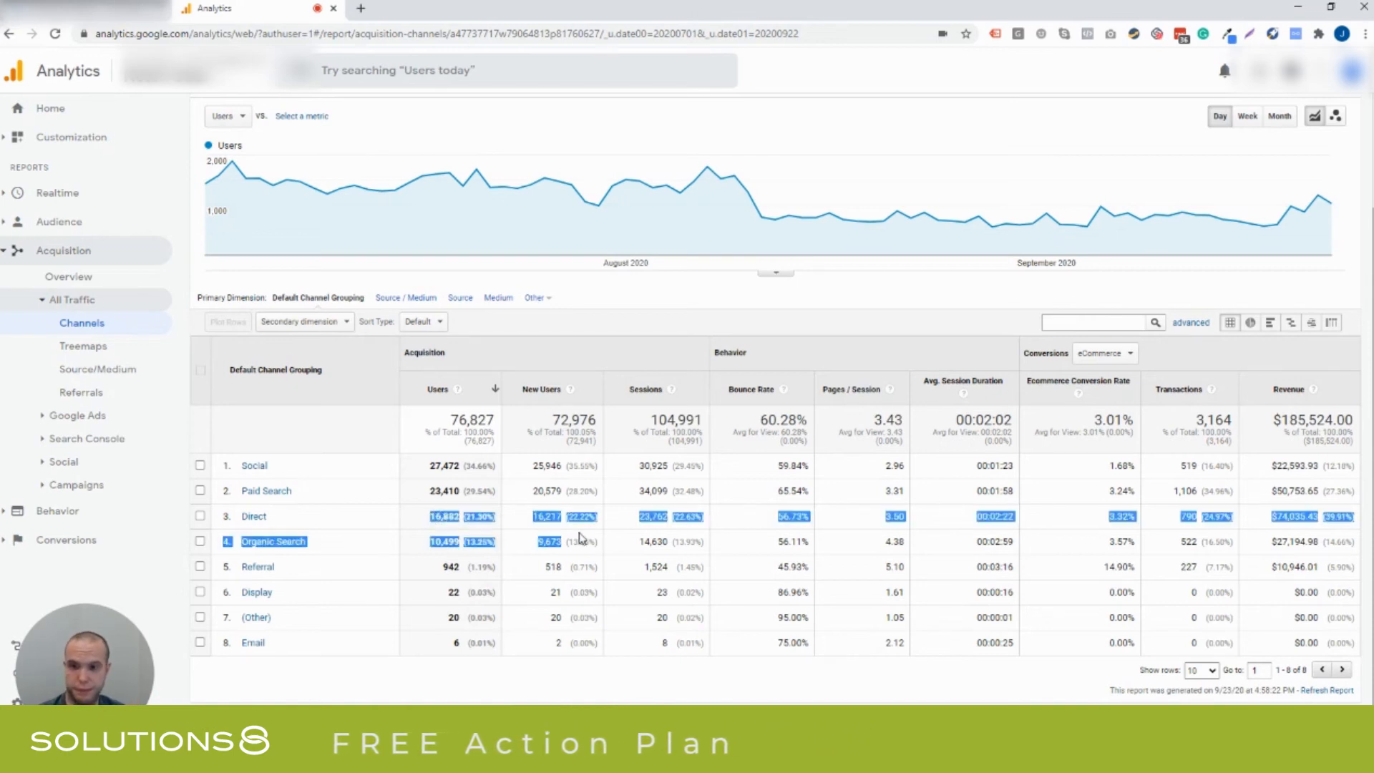
pyautogui.click(593, 517)
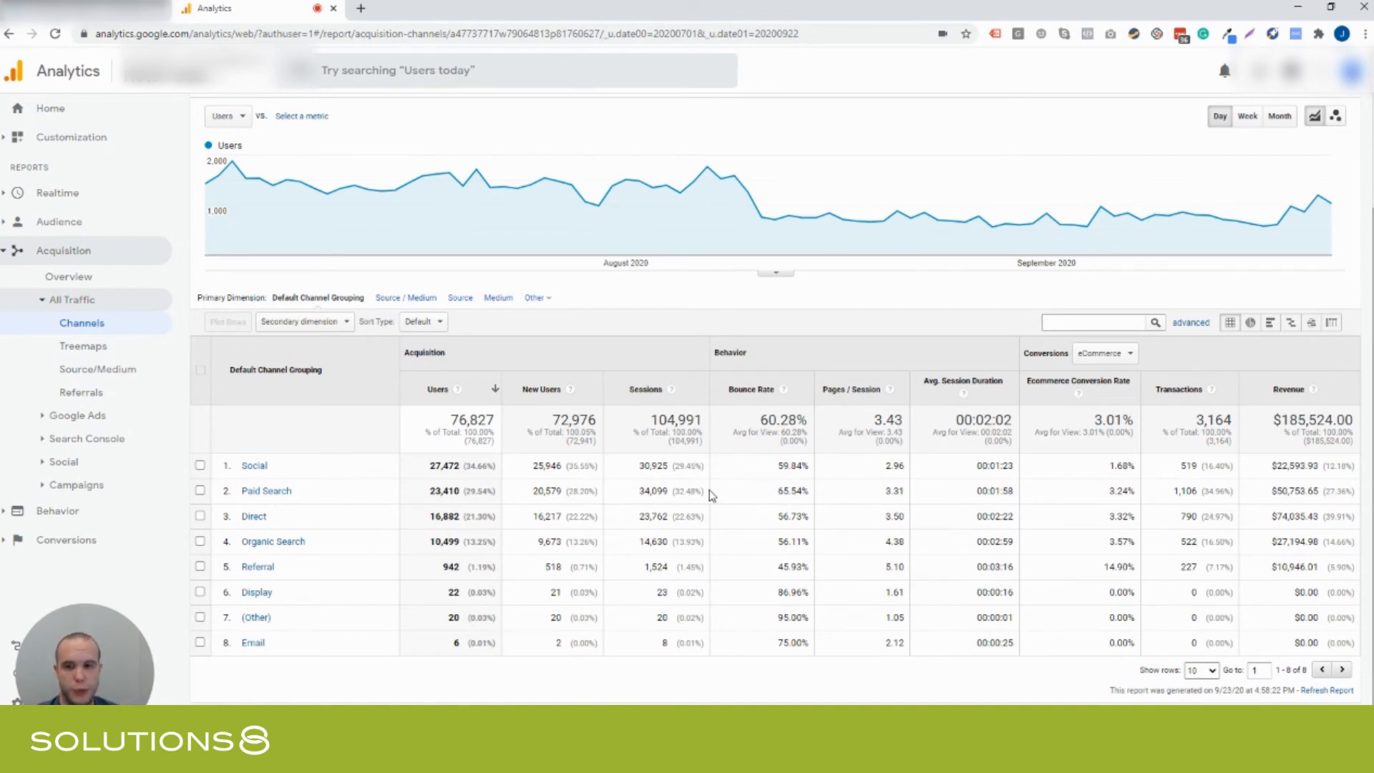
# - Alt+Tab back to Google Ads and highlight the Website purchase conversion value of 54,513.84
pyautogui.hotkey('alt', 'Tab')
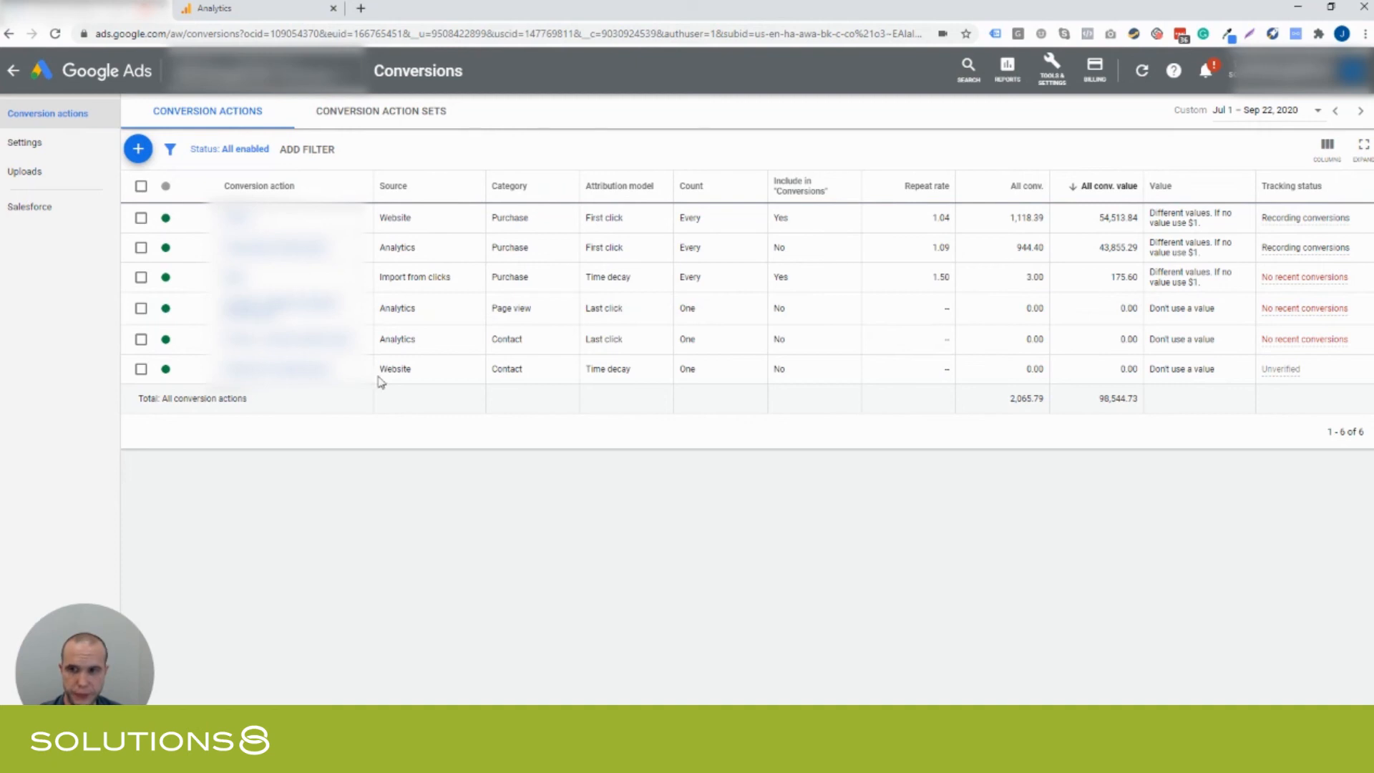
pyautogui.moveTo(175, 218)
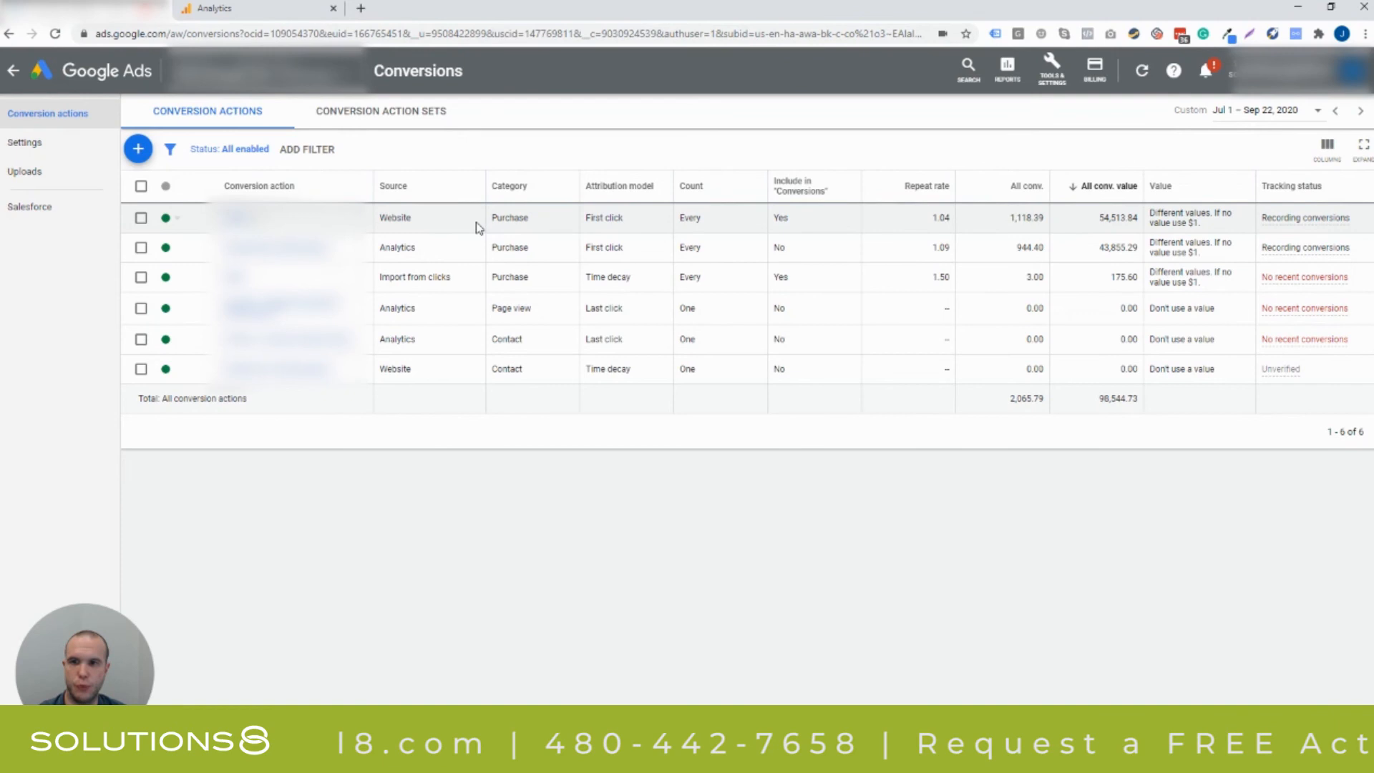
pyautogui.moveTo(1091, 218); pyautogui.dragTo(1138, 218)
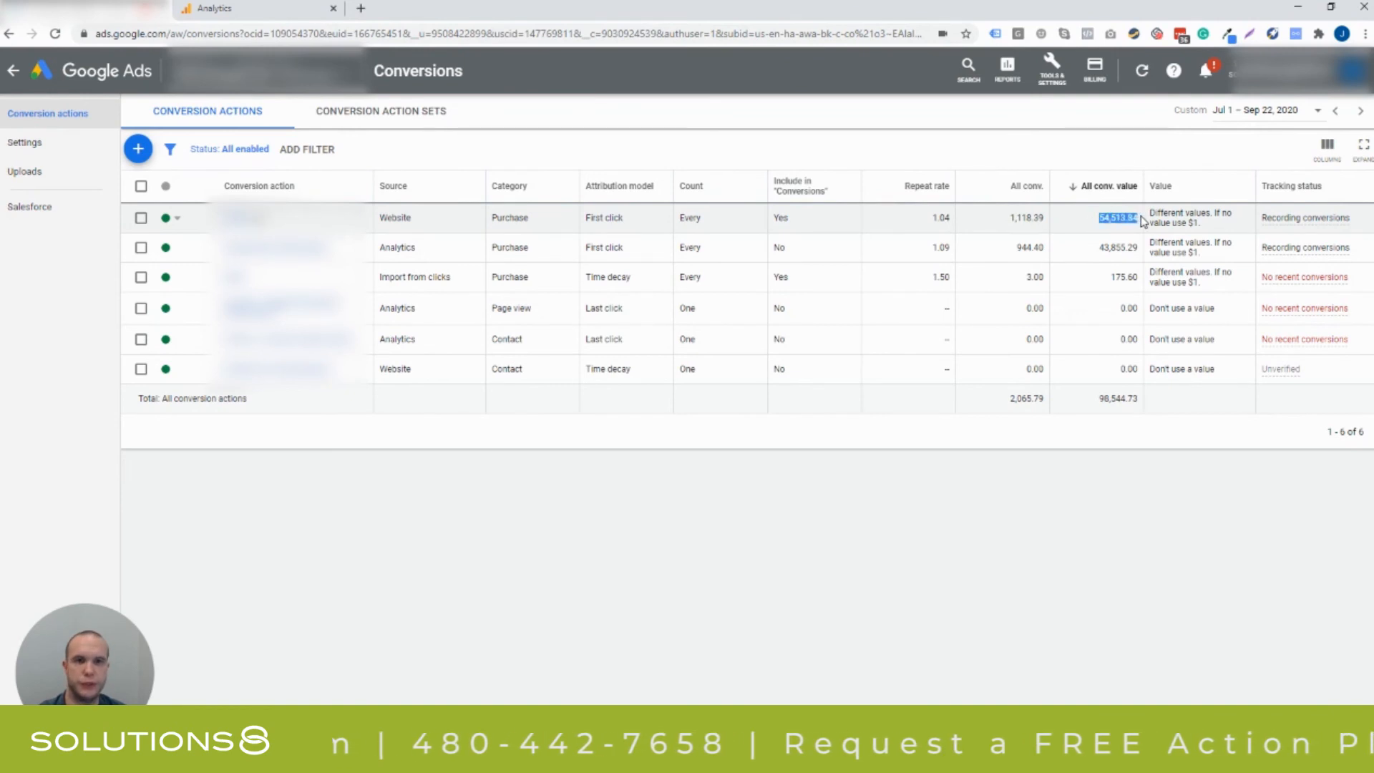